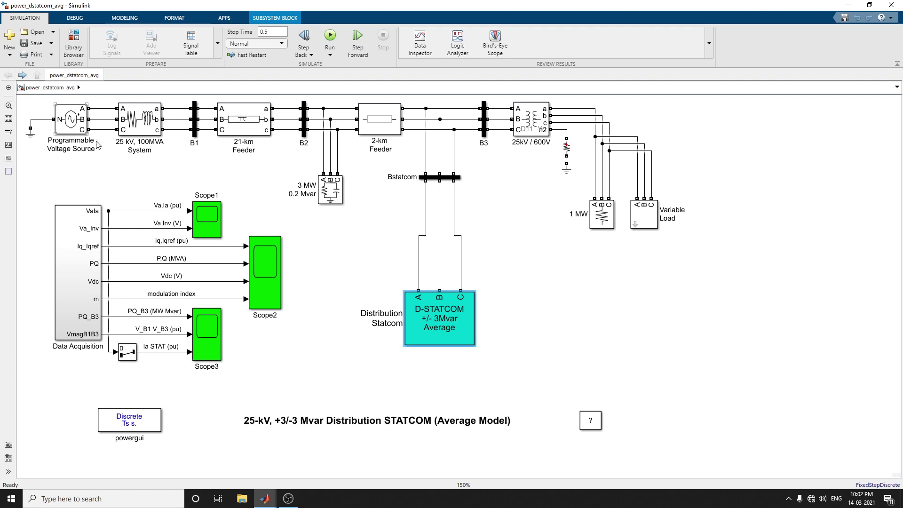
Open the Programmable Voltage Source parameters, keeping Amplitude as the time-varied quantity
mouse_move(64, 135)
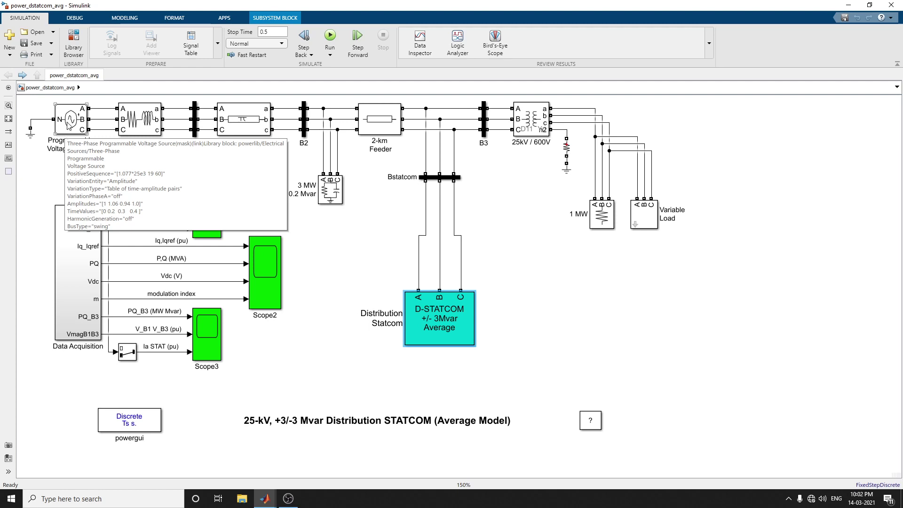
click(68, 125)
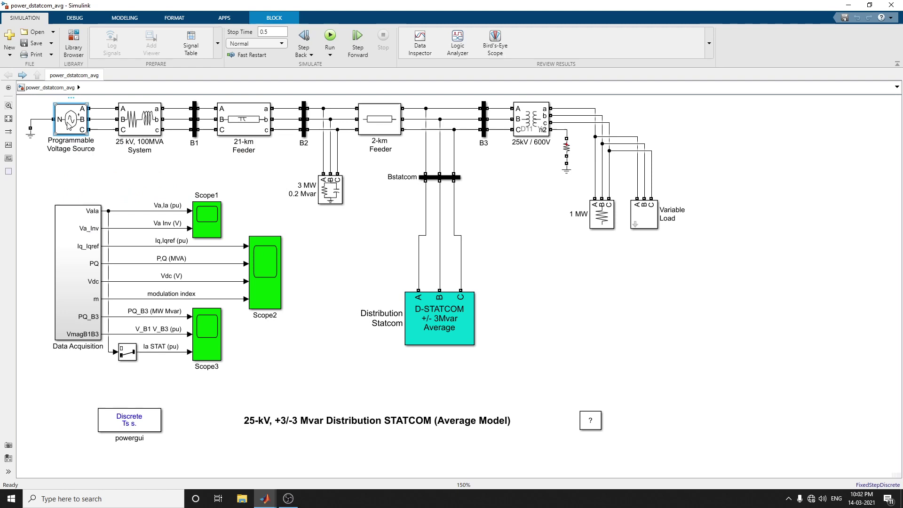
double_click(68, 124)
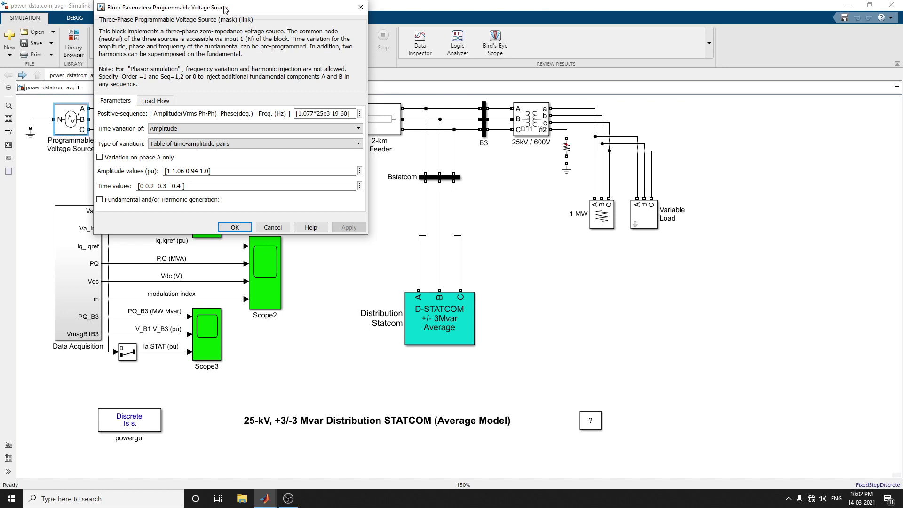
drag(228, 11, 568, 45)
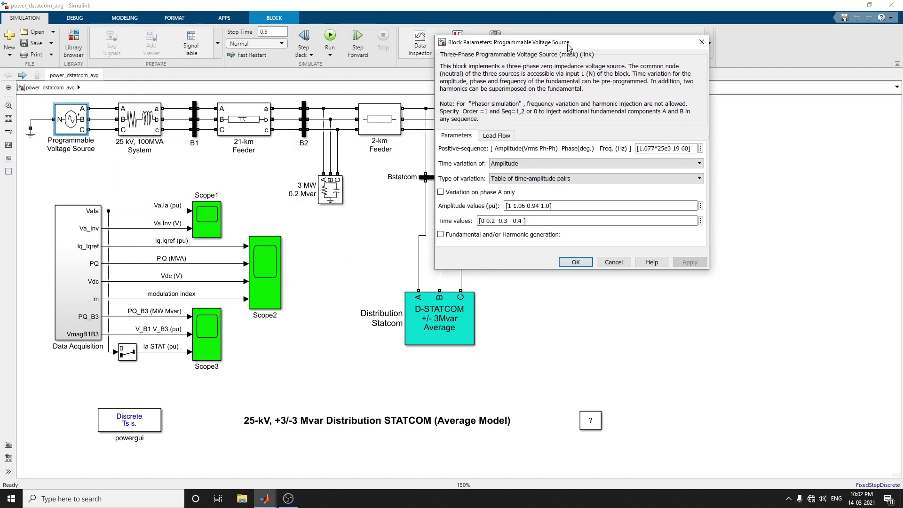
click(512, 164)
click(515, 170)
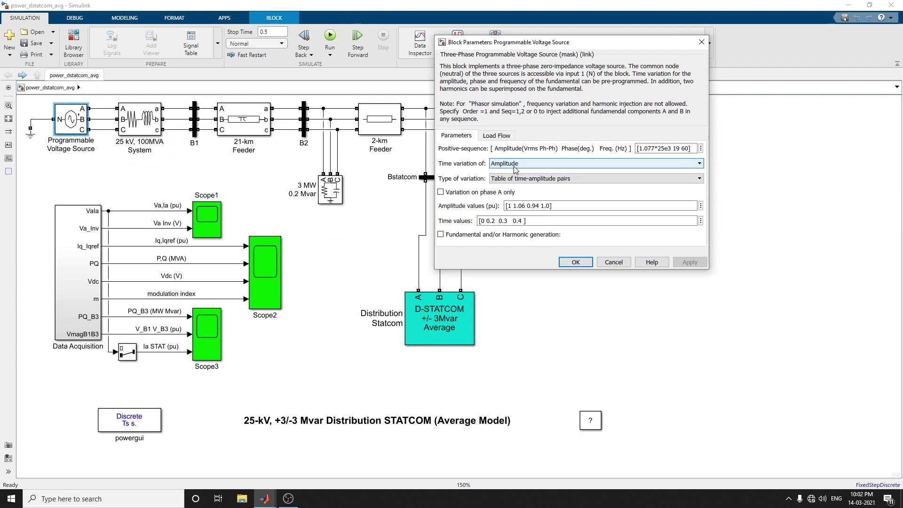
click(515, 167)
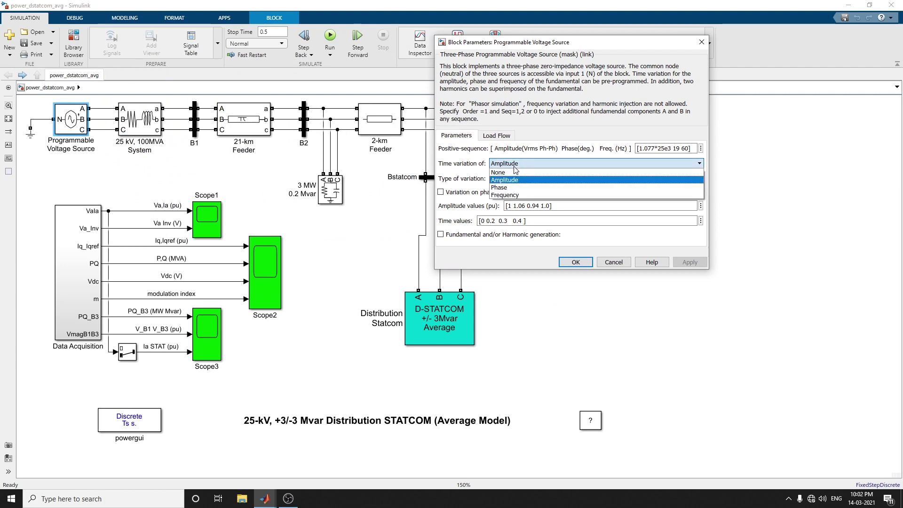
click(516, 170)
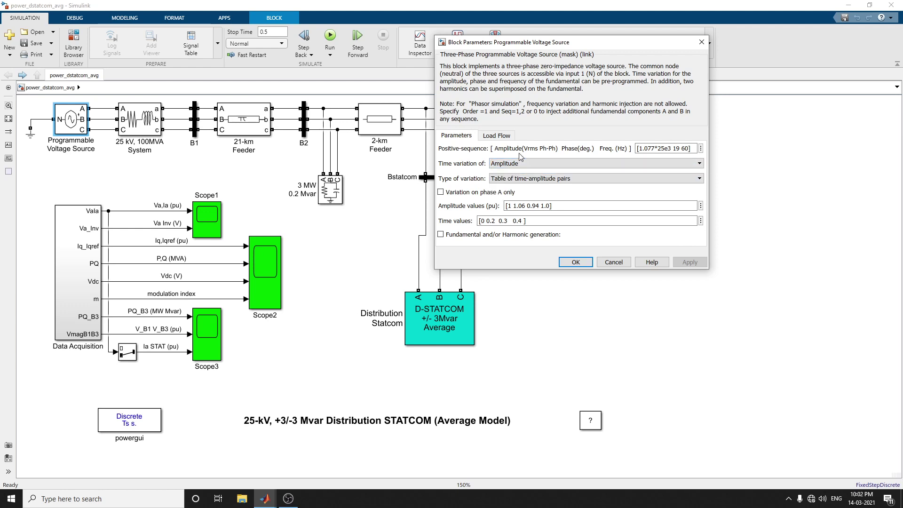
Keep the time-amplitude table variation and swing generator type, and close the source settings
click(524, 179)
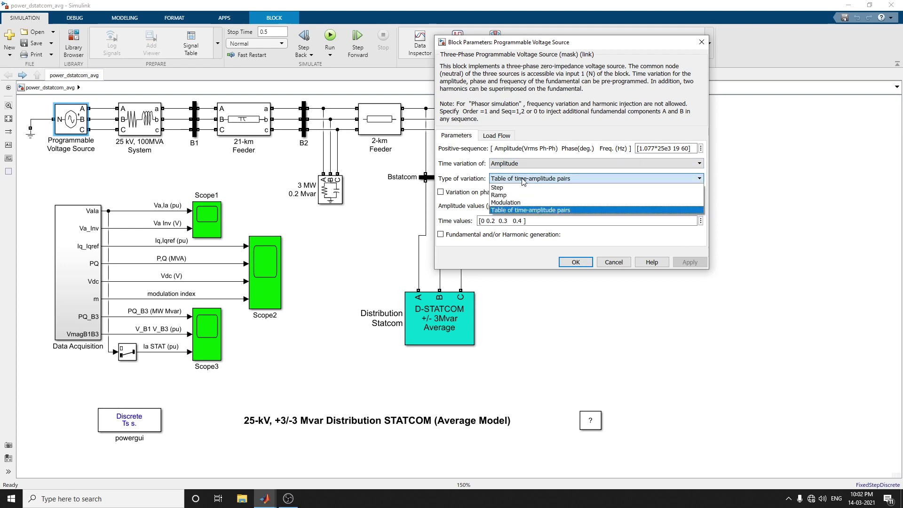
click(523, 179)
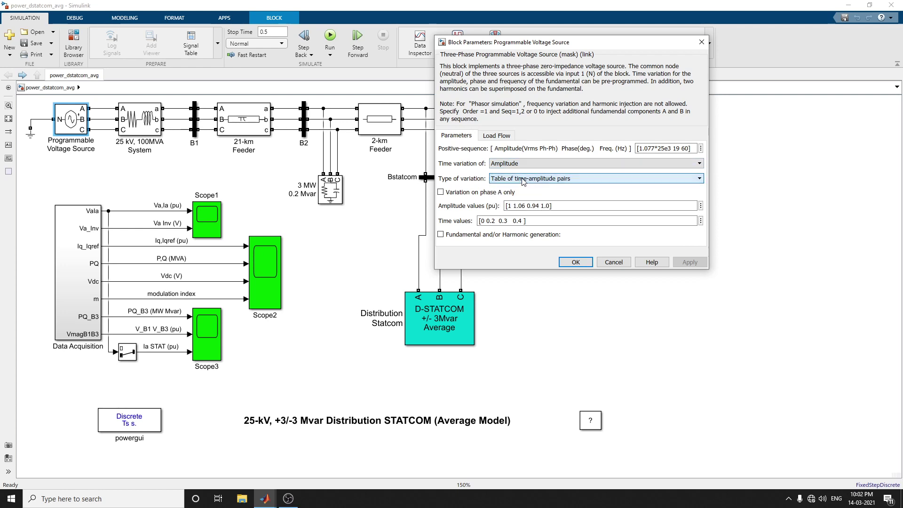
click(502, 135)
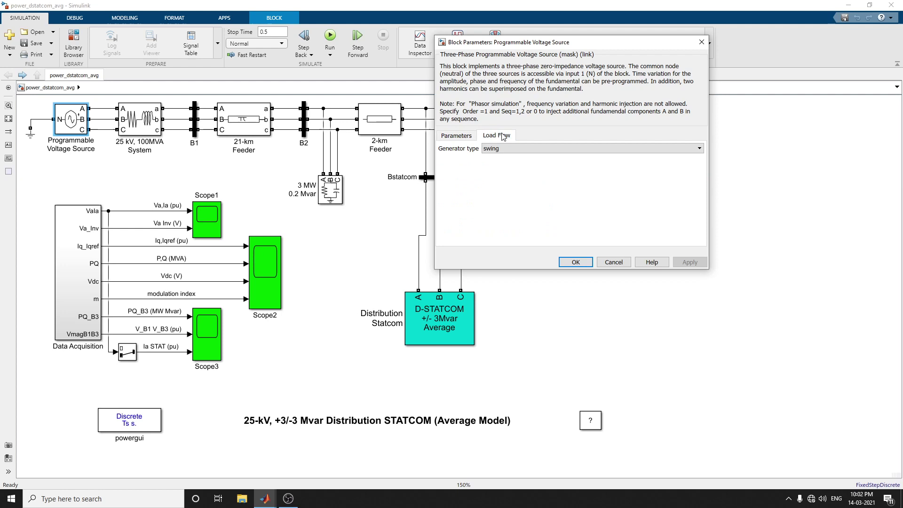
click(507, 149)
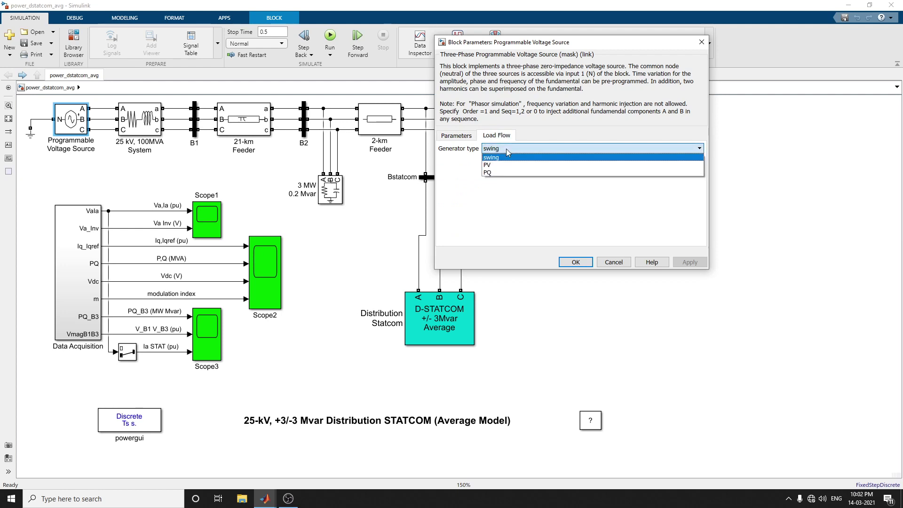
click(507, 149)
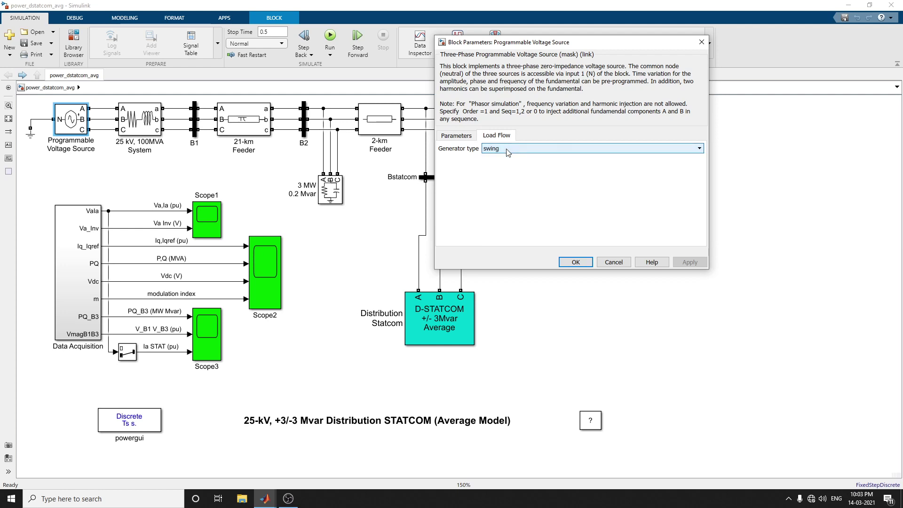
click(568, 260)
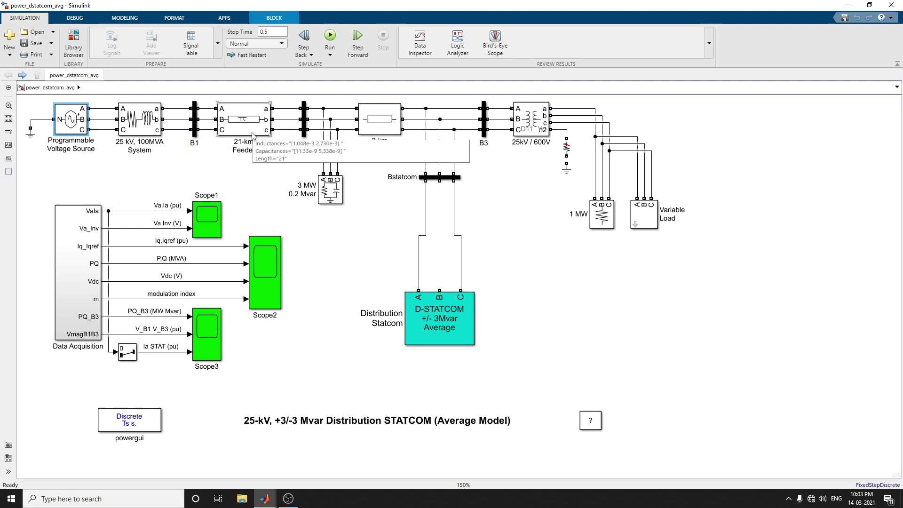
Open the D-STATCOM block to view its internal subsystem diagram
mouse_move(265, 136)
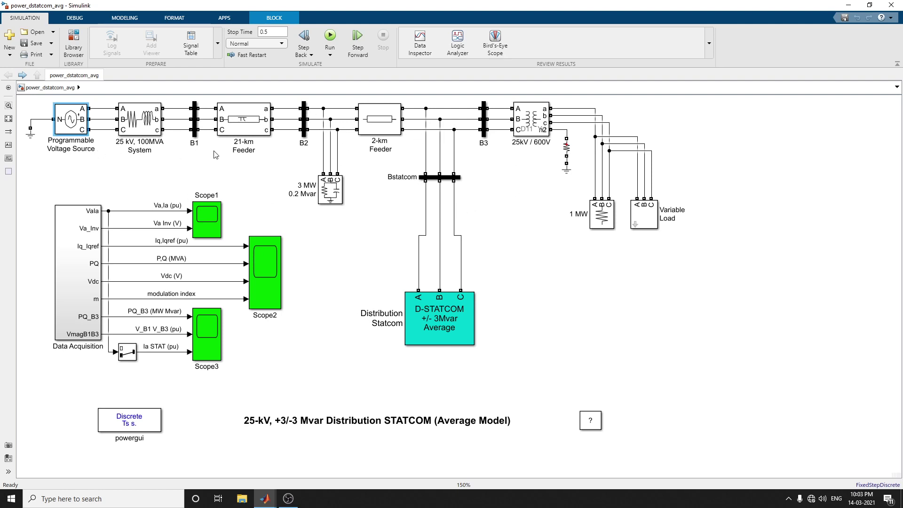
mouse_move(245, 125)
mouse_move(300, 129)
click(457, 322)
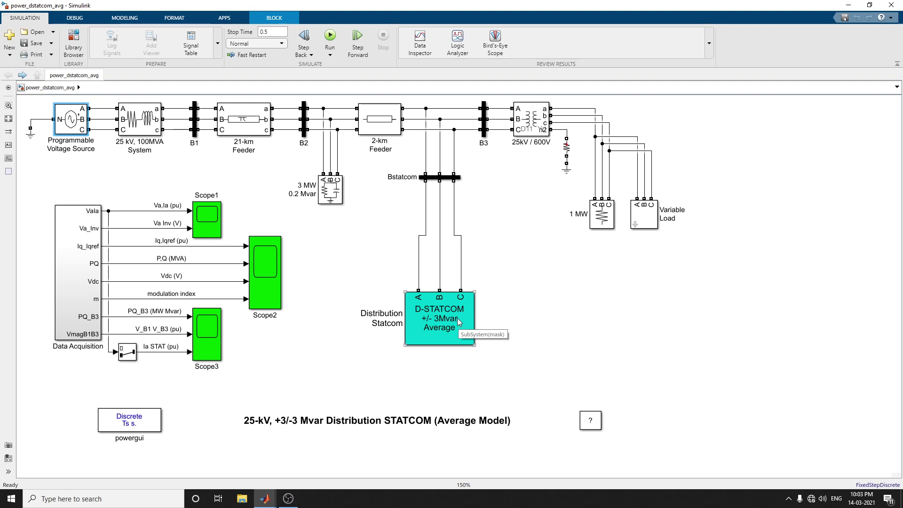
double_click(460, 322)
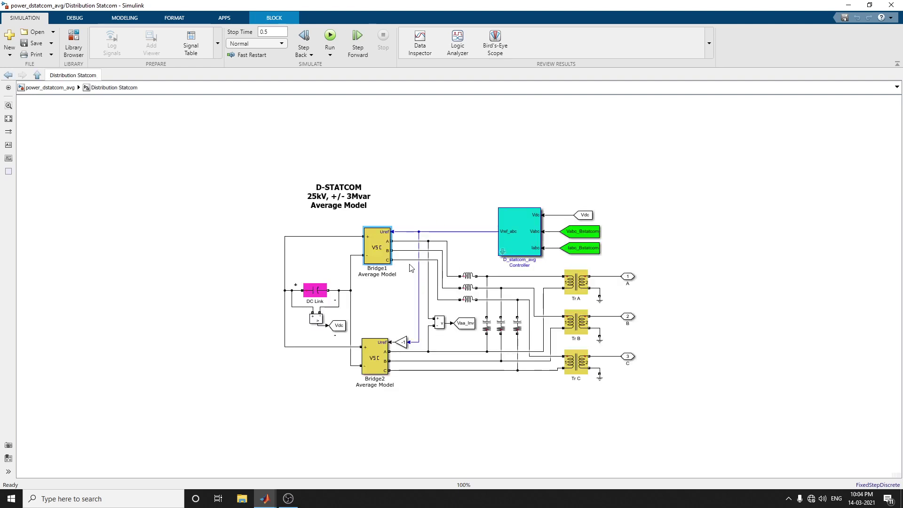
Inspect Bridge1 and Bridge2 parameters, keeping Average-model based VSC as the device
mouse_move(529, 249)
mouse_move(378, 250)
double_click(379, 250)
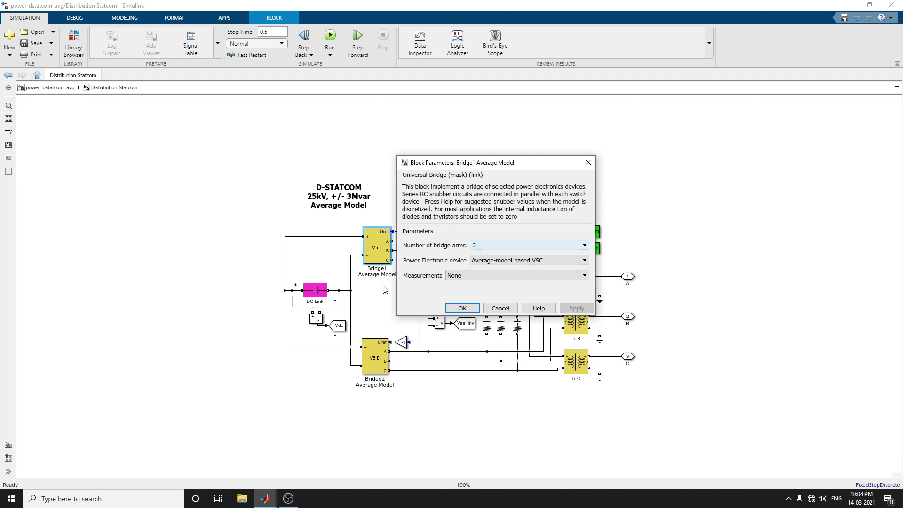
click(496, 263)
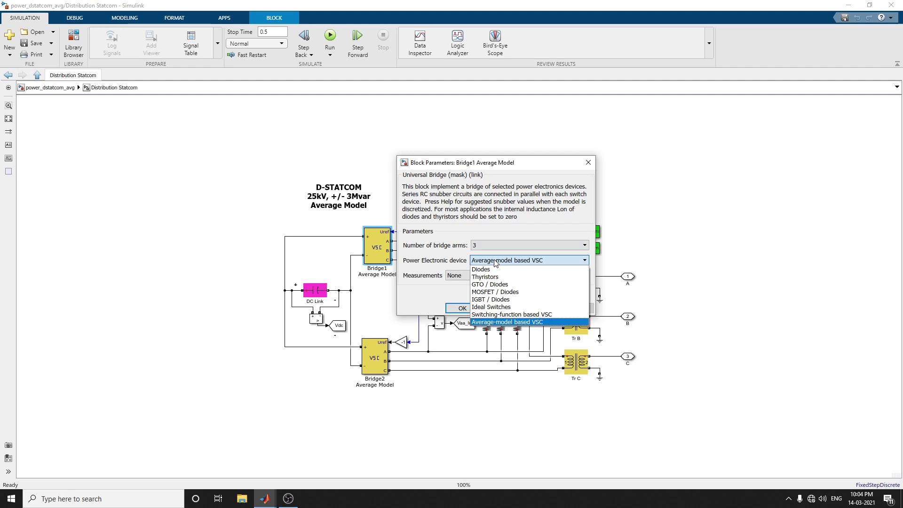
click(514, 324)
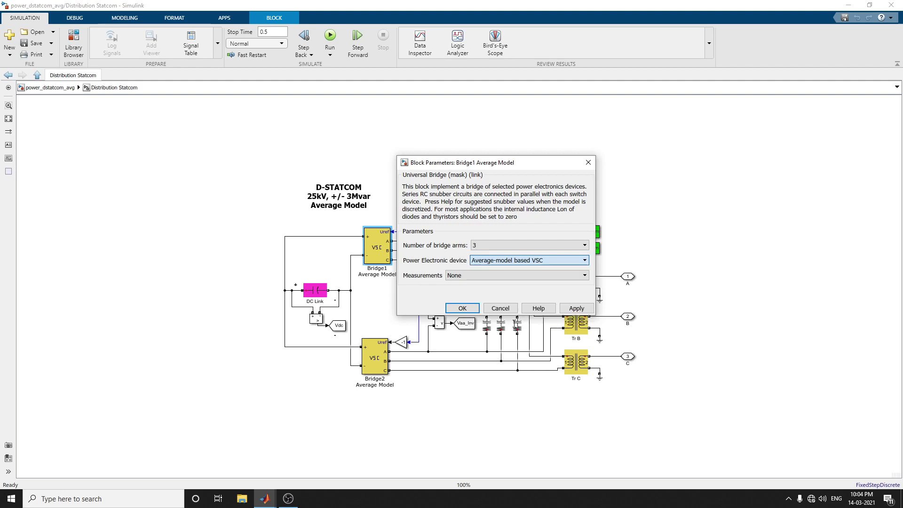
click(463, 308)
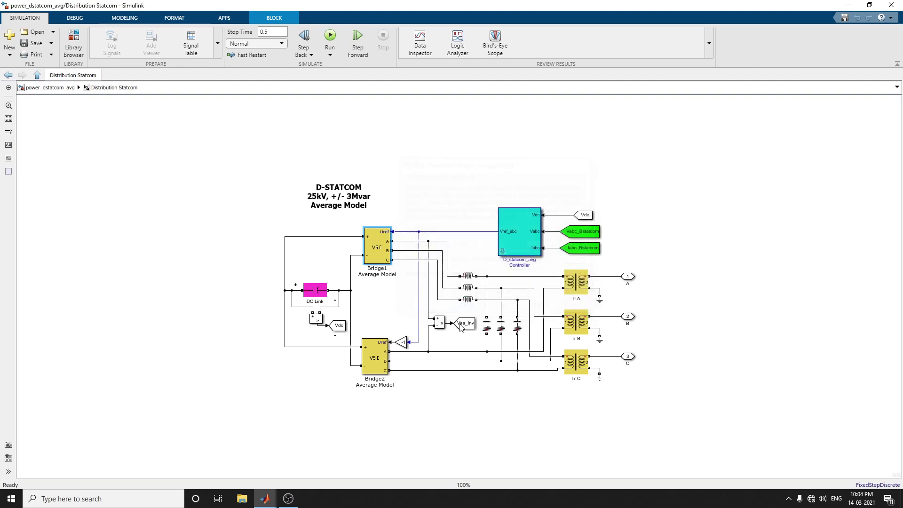
click(375, 361)
double_click(374, 362)
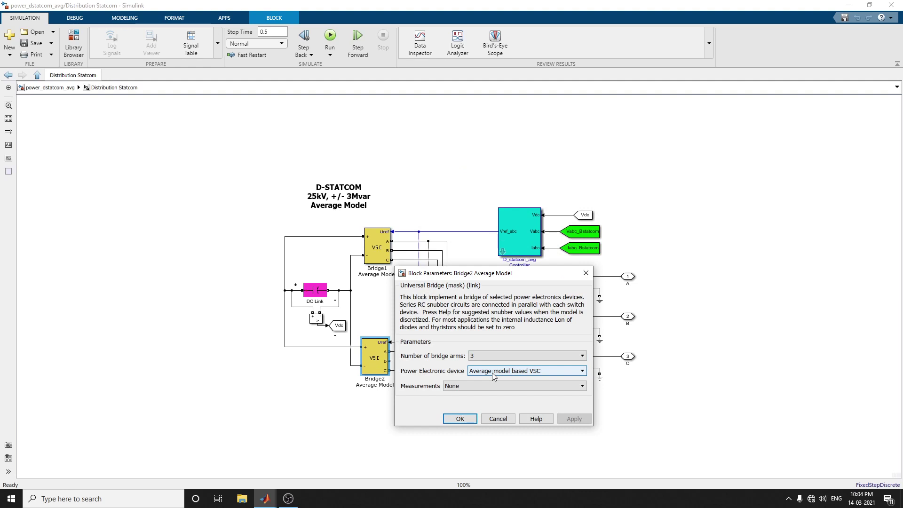
click(460, 418)
double_click(516, 235)
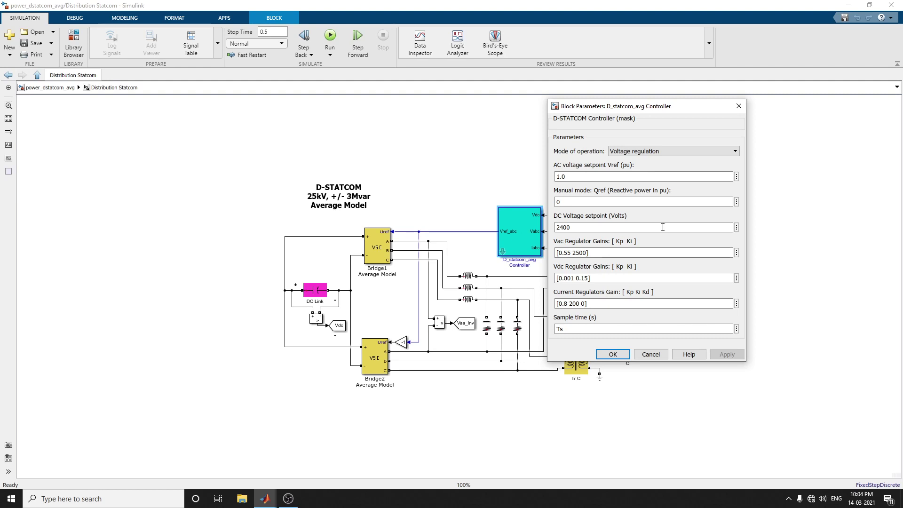
click(654, 152)
click(653, 154)
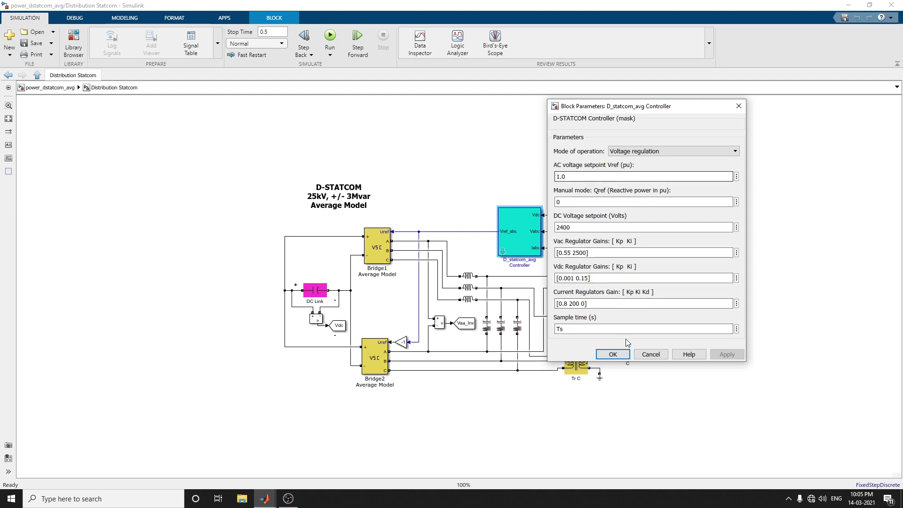
click(613, 354)
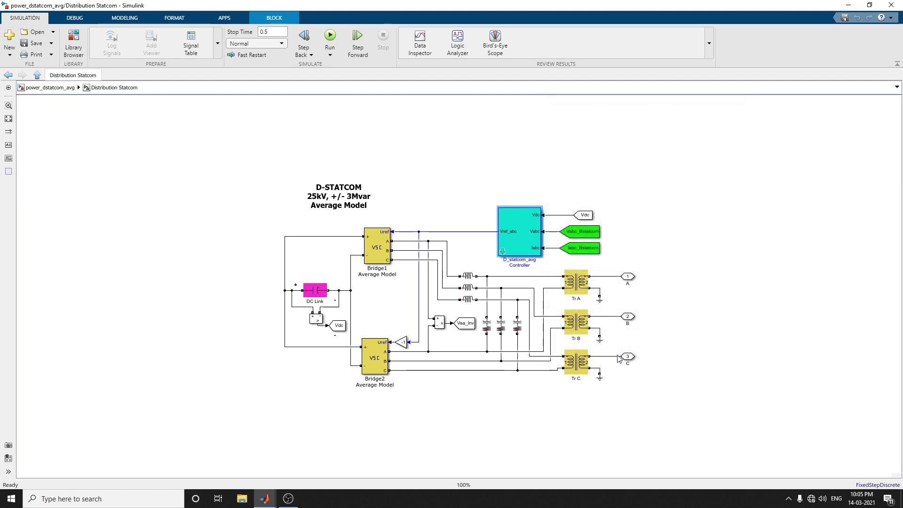
Return to the top-level power_dstatcom_avg model via the breadcrumb, then select and deselect Scope2
click(45, 88)
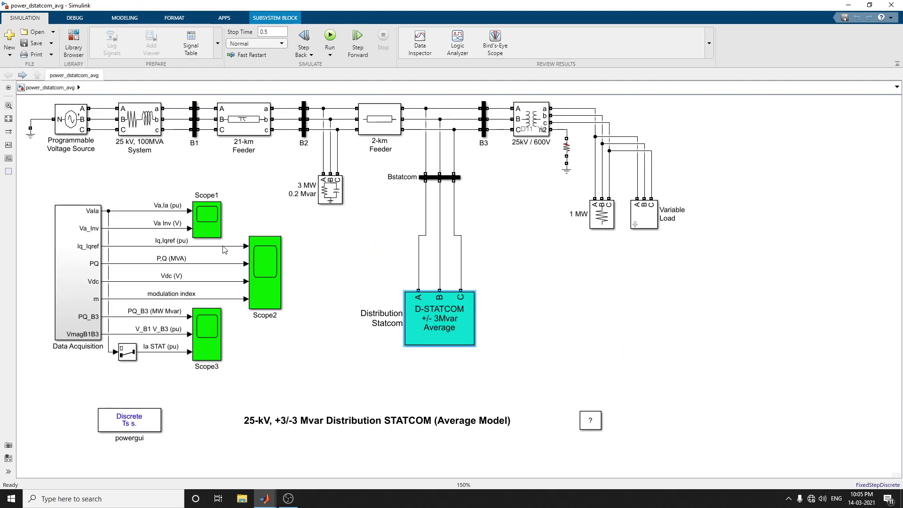
click(257, 282)
click(353, 165)
Revisit and close the controller settings, return to top level, then reopen Distribution Statcom
double_click(447, 328)
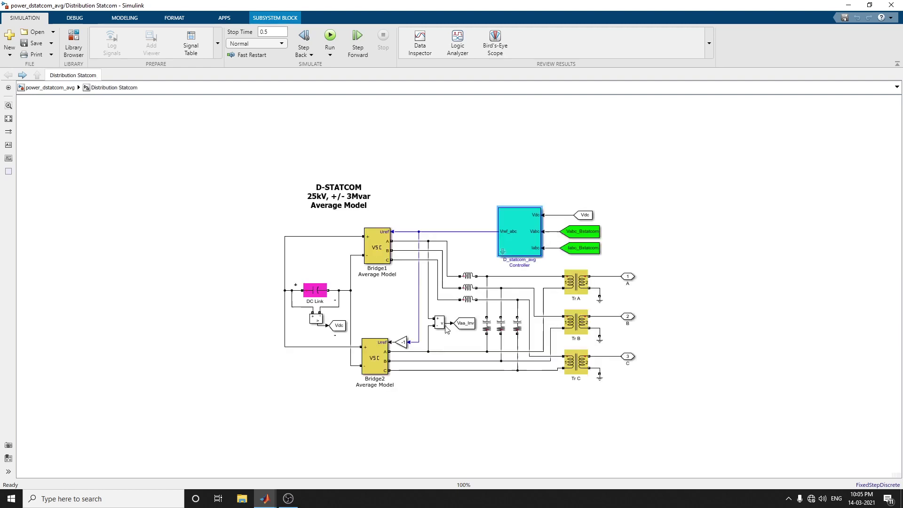
double_click(520, 233)
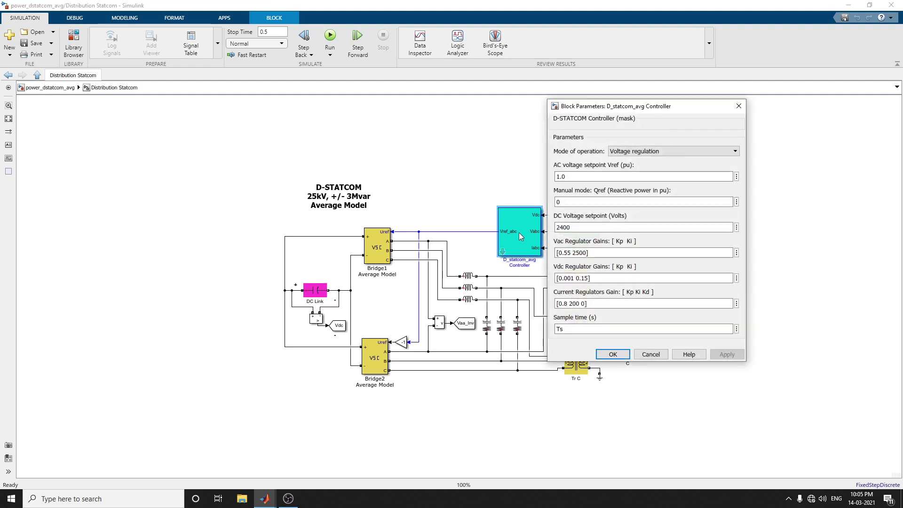
click(740, 106)
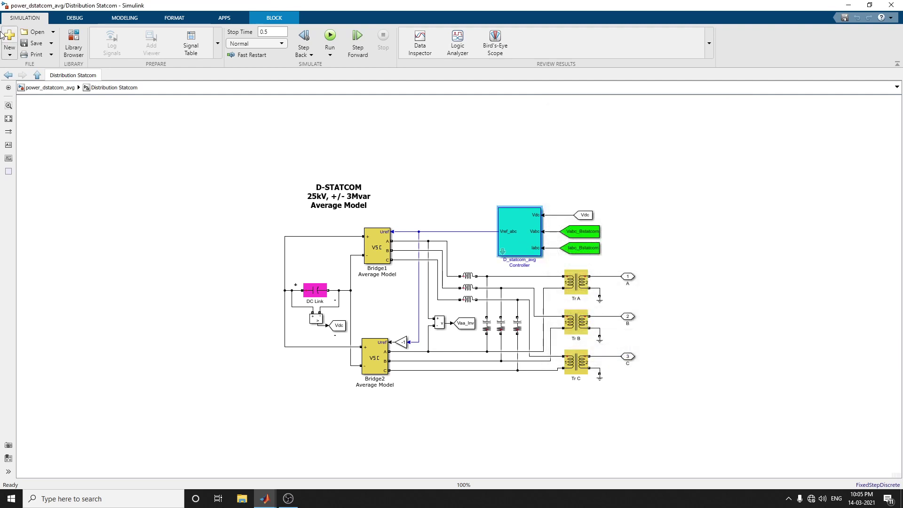
click(13, 76)
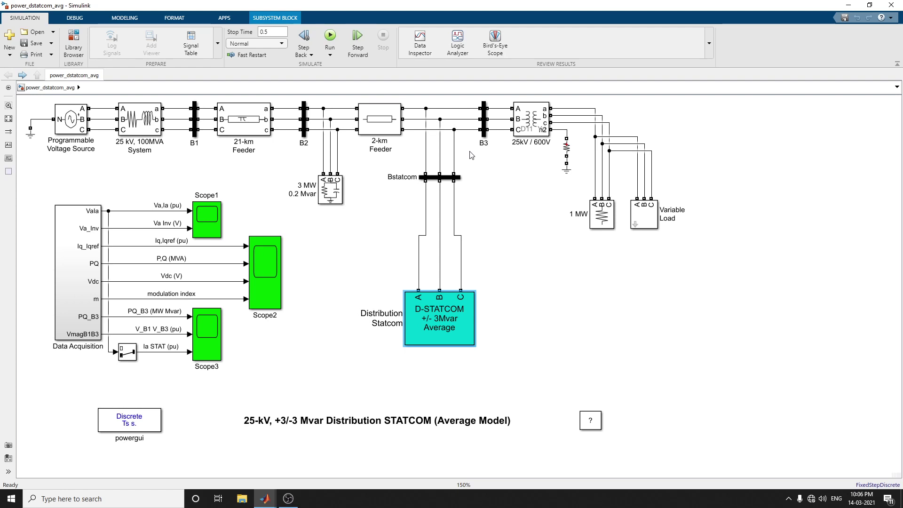
double_click(425, 308)
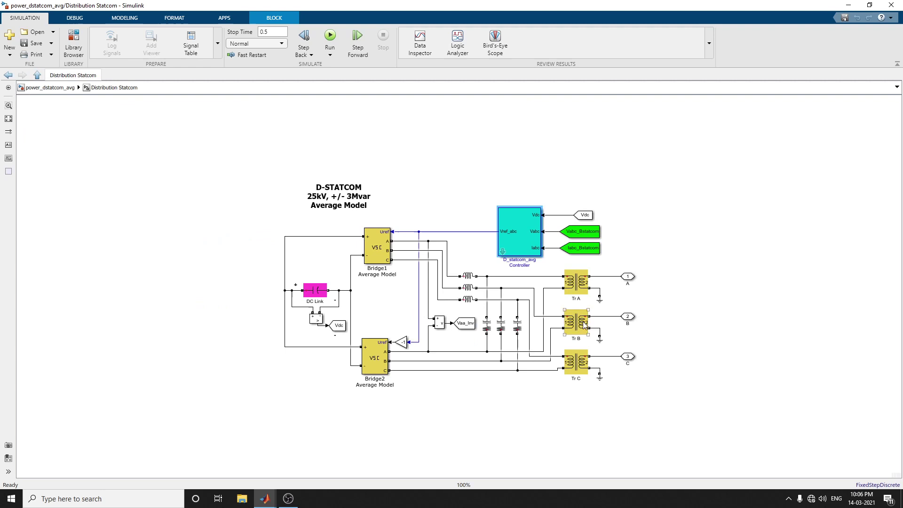
mouse_move(506, 335)
Return to the top-level model and run the 0.5 s simulation to completion
click(8, 76)
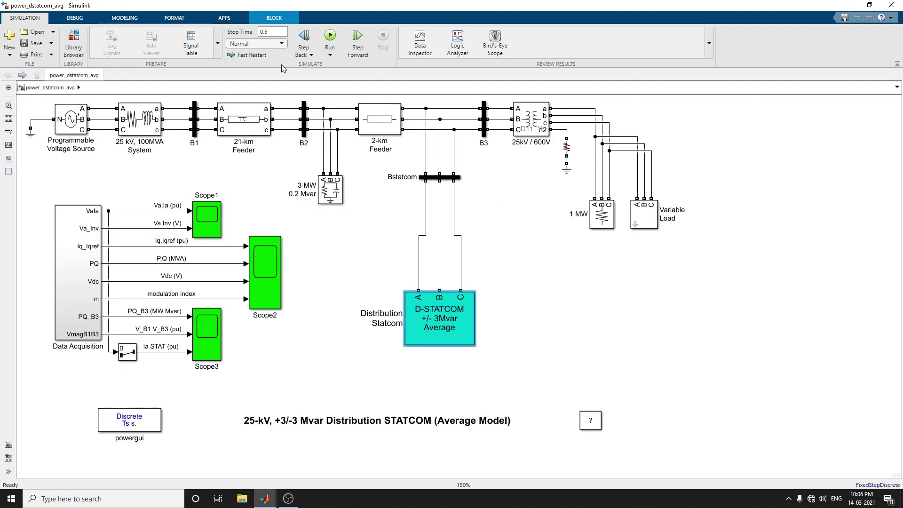
click(329, 37)
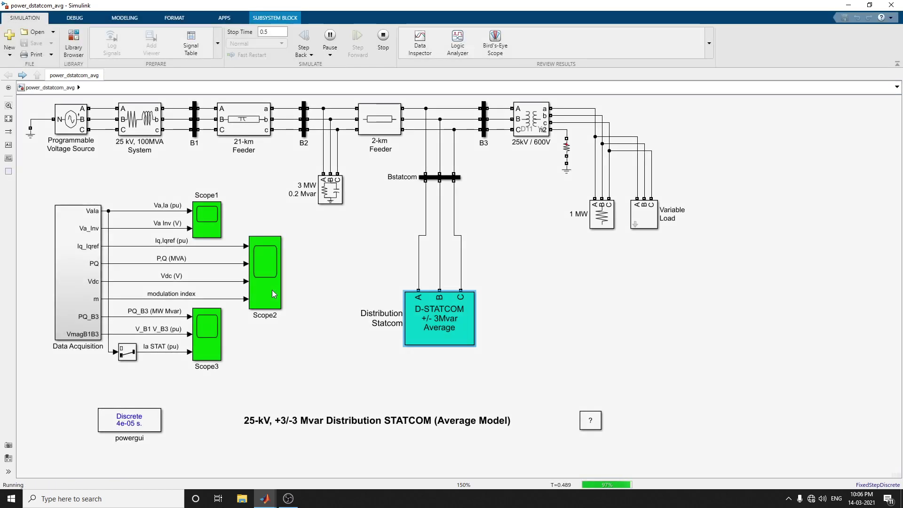
click(272, 290)
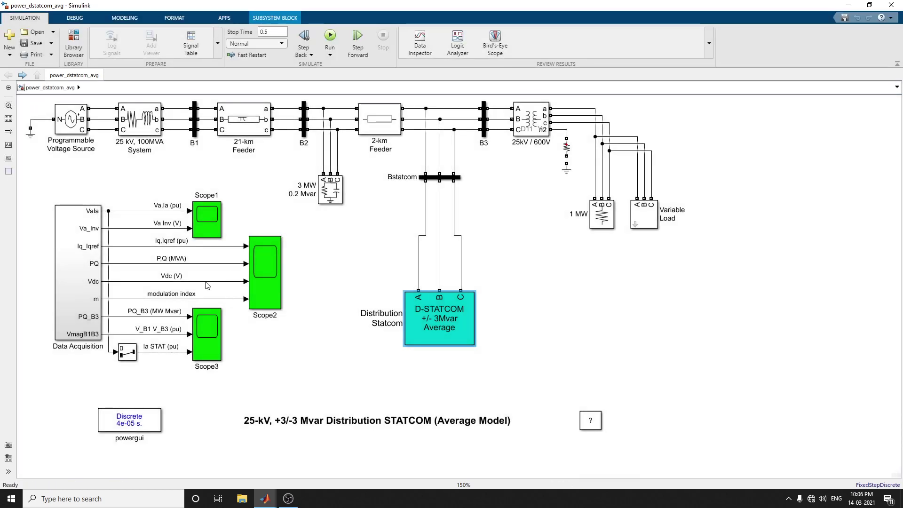
click(201, 292)
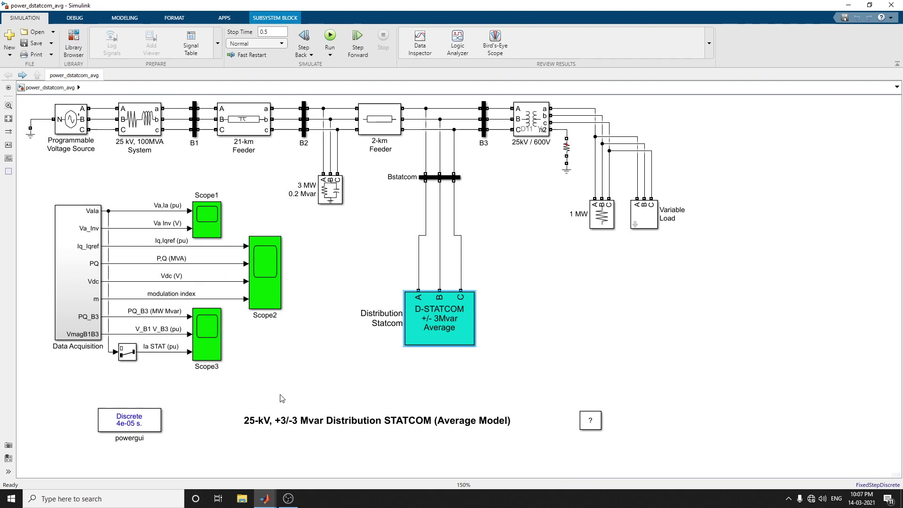
Open Scope2's waveform window and maximize it
mouse_move(264, 498)
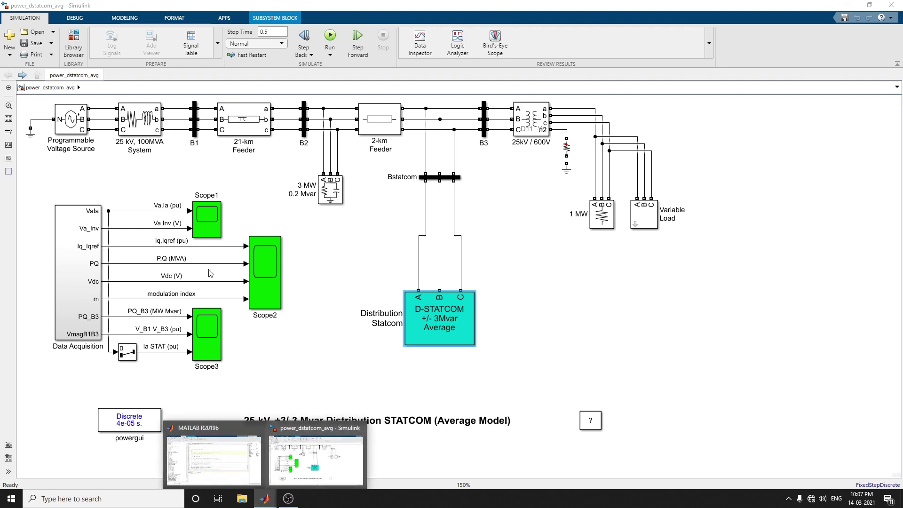
click(254, 272)
double_click(254, 272)
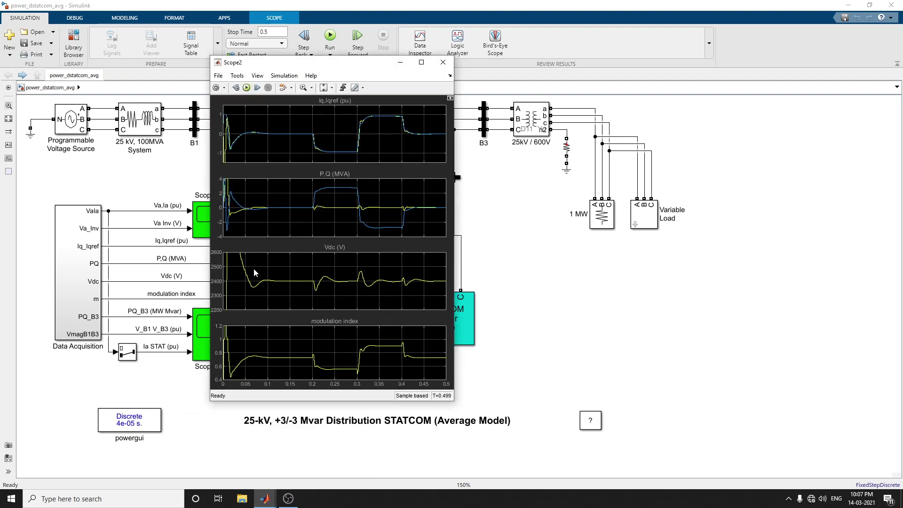
click(426, 60)
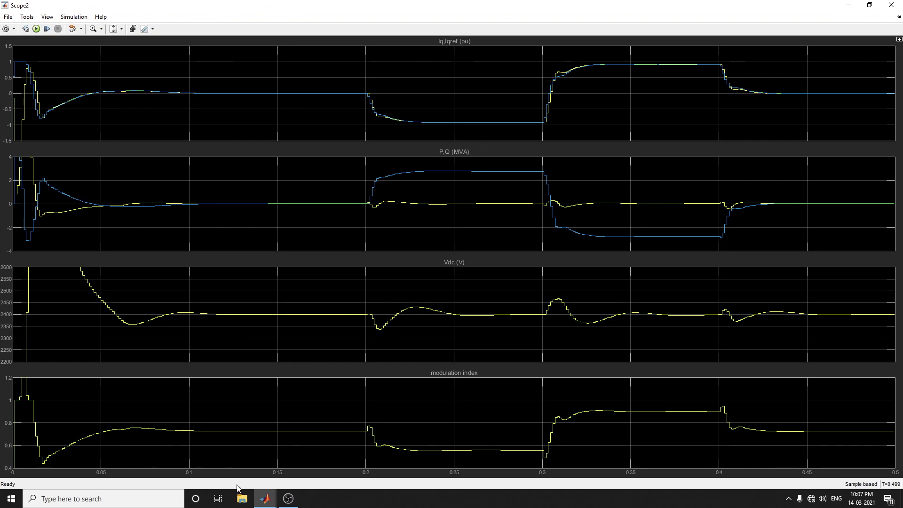
Return to the model, then open Scope1's waveforms and maximize them full-screen
mouse_move(265, 498)
click(256, 464)
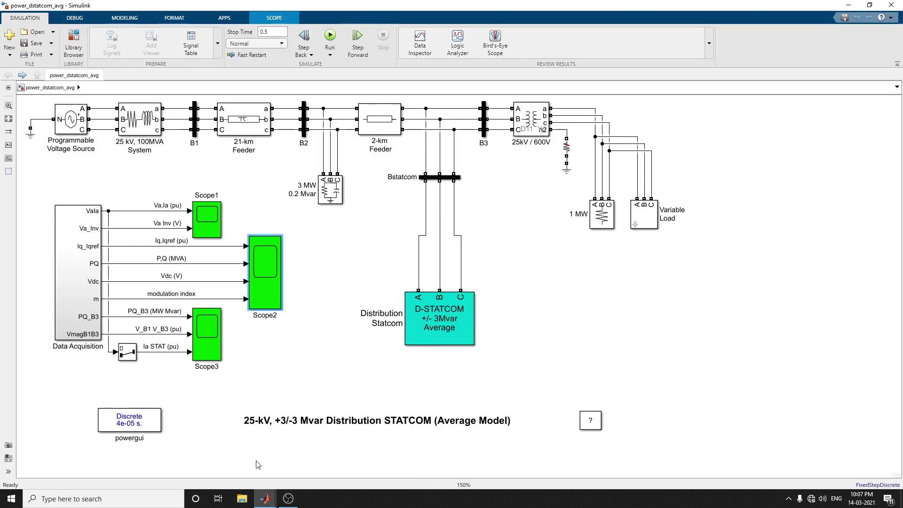
click(203, 219)
double_click(203, 219)
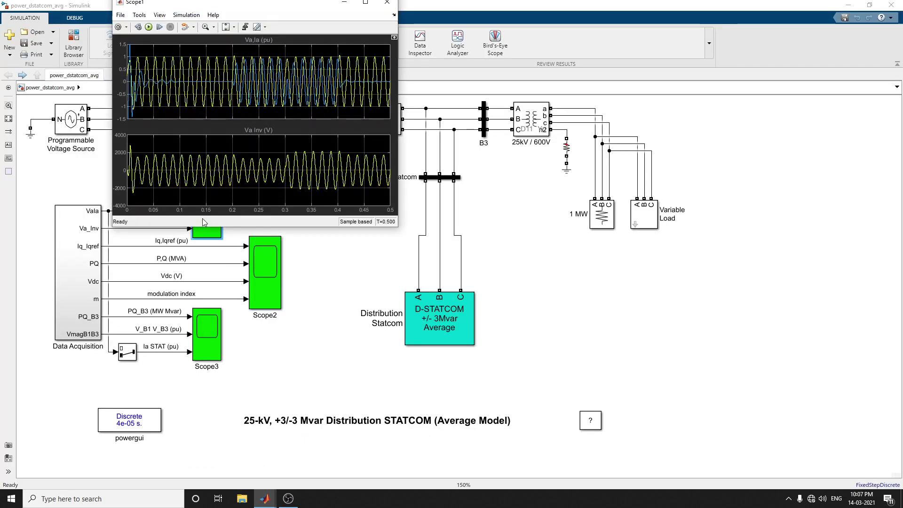
click(366, 3)
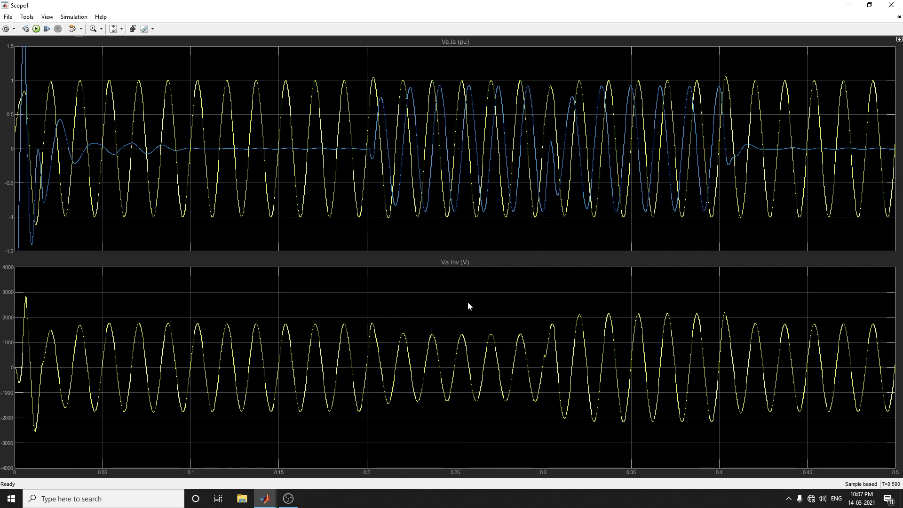
Switch between the model, Scope1 and Scope2 windows, ending on the model diagram
mouse_move(272, 497)
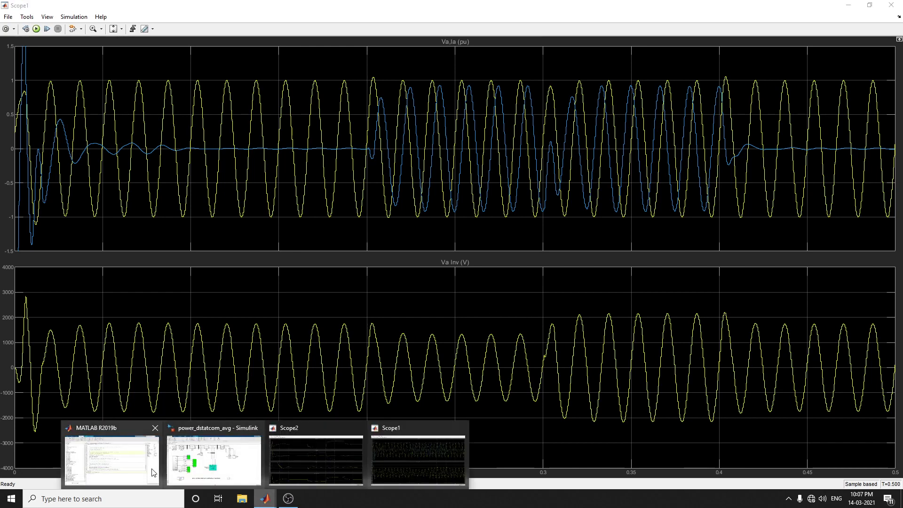
click(216, 455)
click(213, 332)
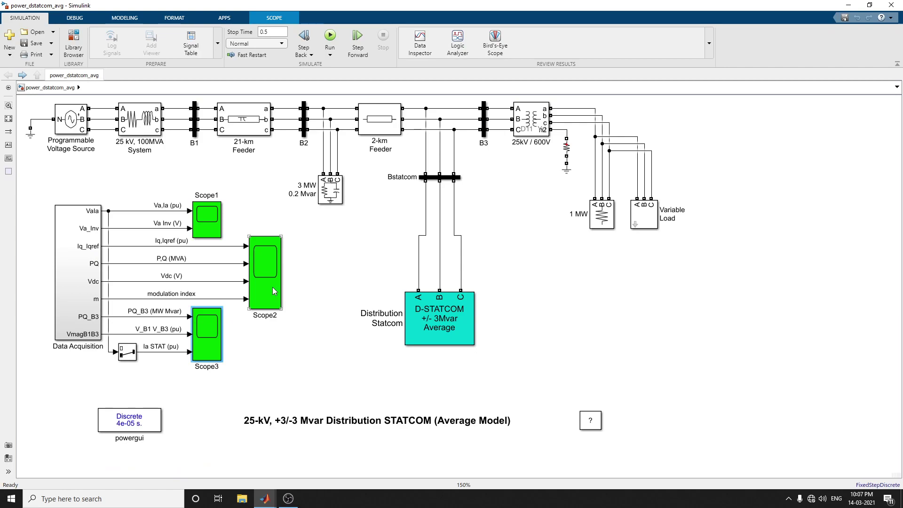
mouse_move(274, 498)
click(428, 447)
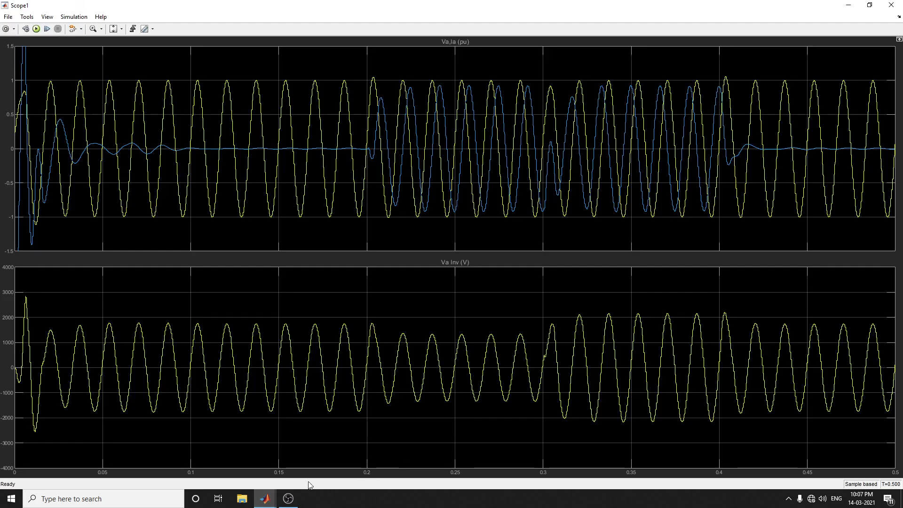
click(330, 465)
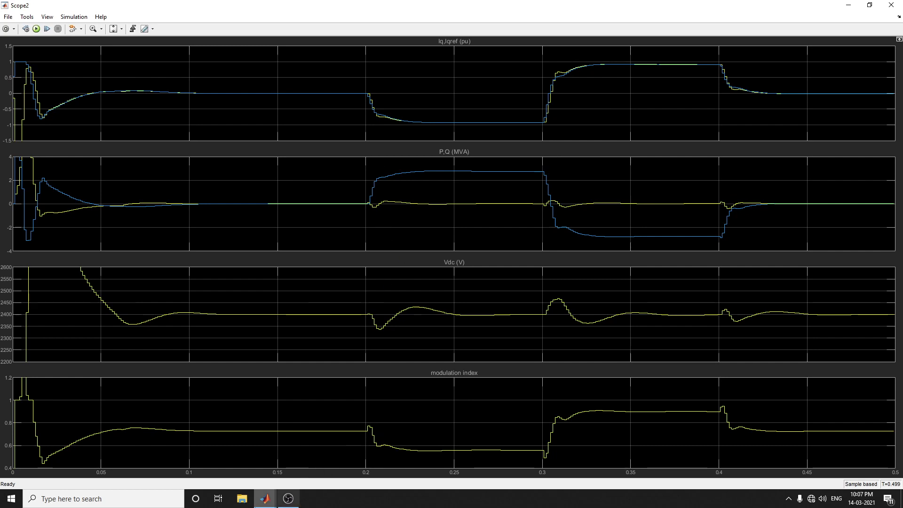
mouse_move(254, 492)
click(214, 457)
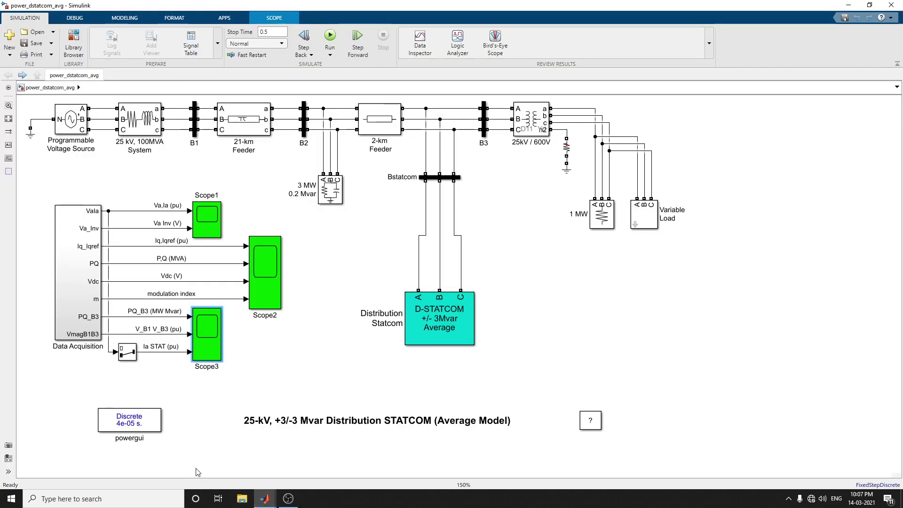
double_click(208, 345)
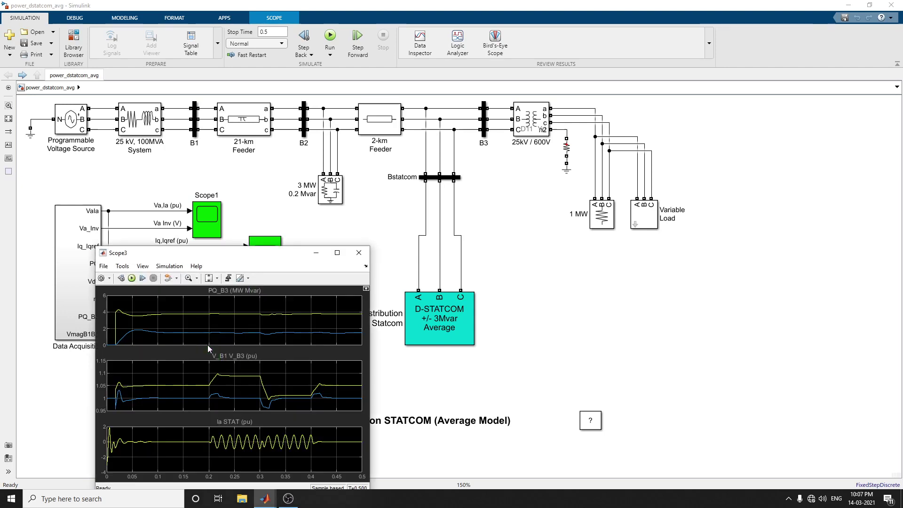
click(337, 253)
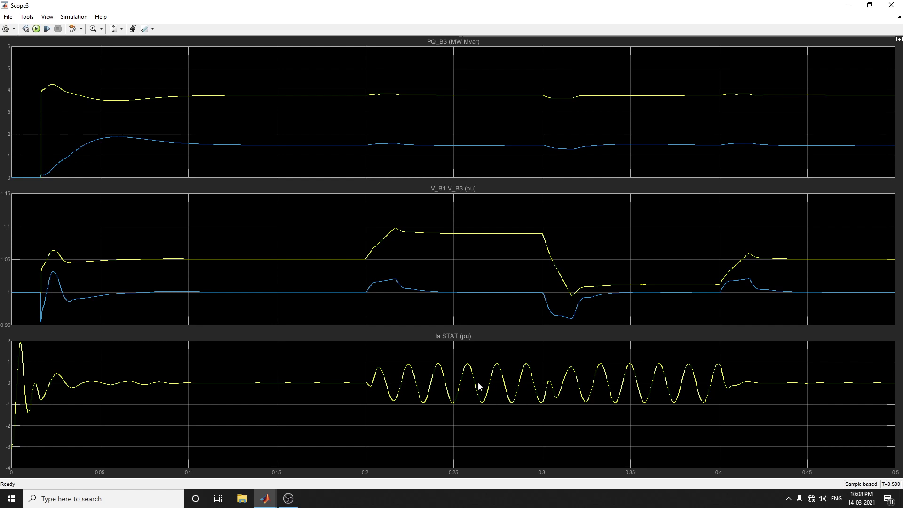
click(886, 10)
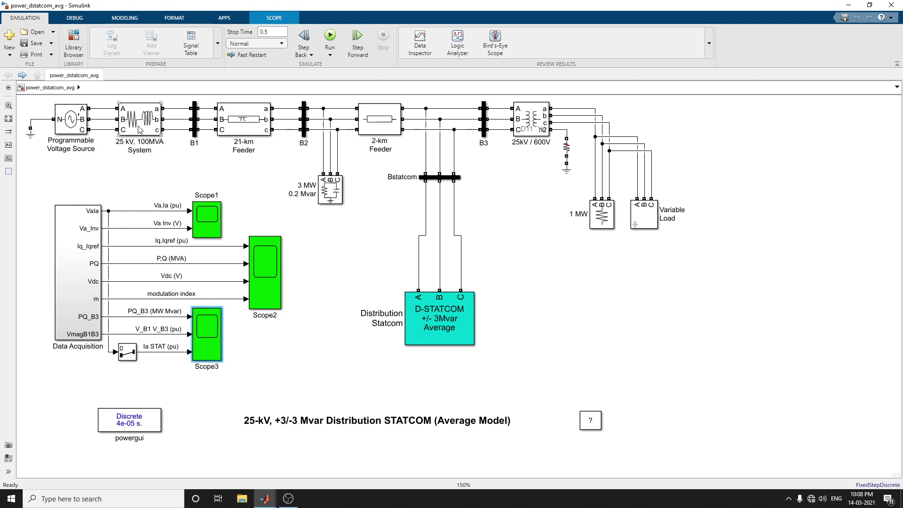
View the 25 kV, 100MVA System source parameters, then open the Distribution Statcom subsystem
double_click(140, 123)
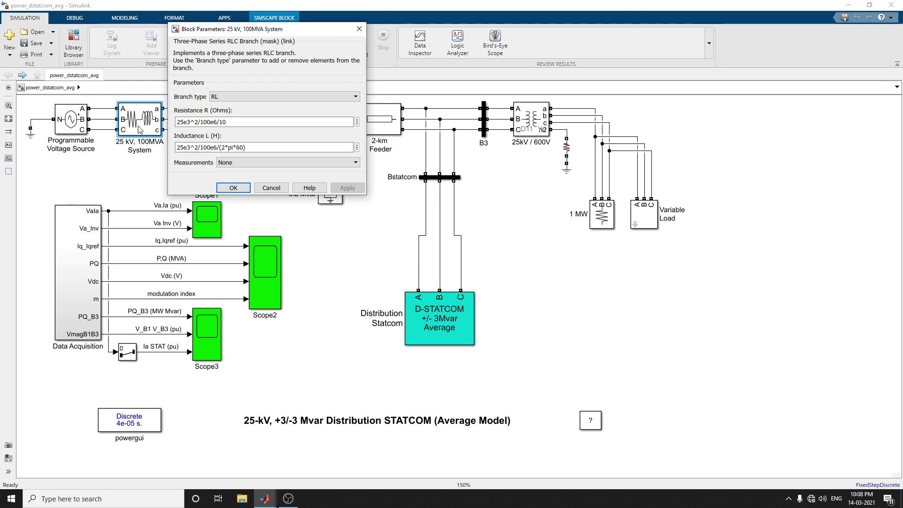
click(360, 29)
double_click(451, 317)
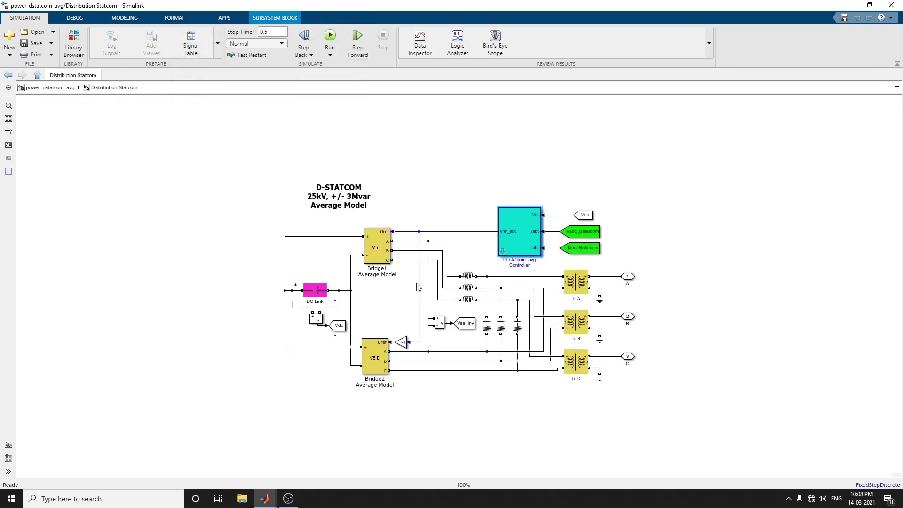
Inspect Bridge1's parameters, keeping Average-model based VSC and None for measurements
double_click(379, 254)
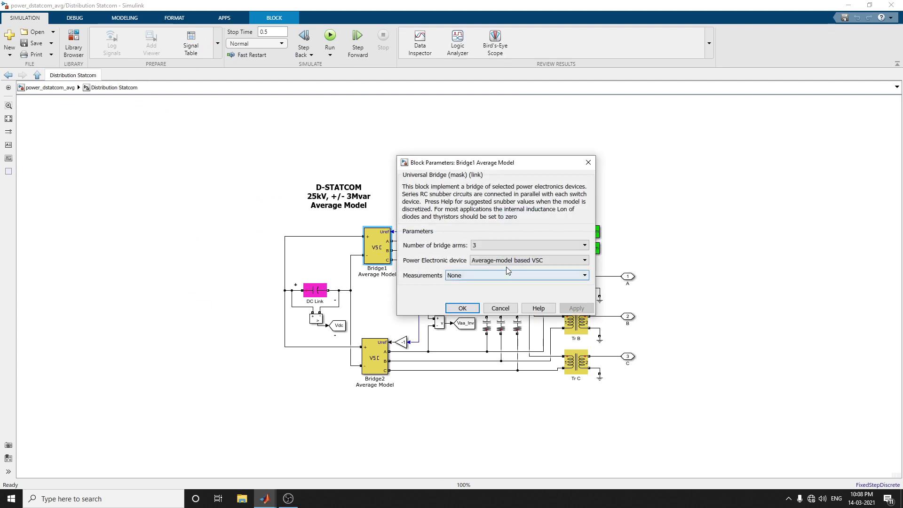
click(508, 267)
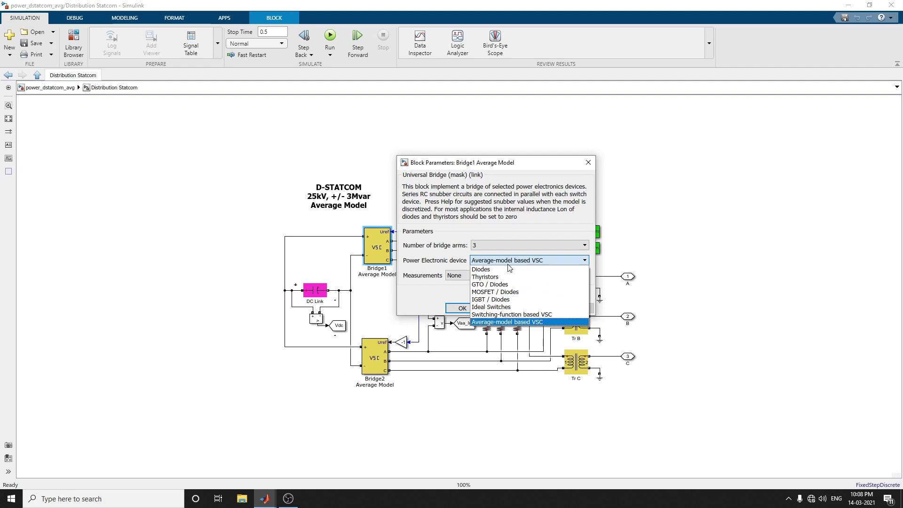
click(508, 264)
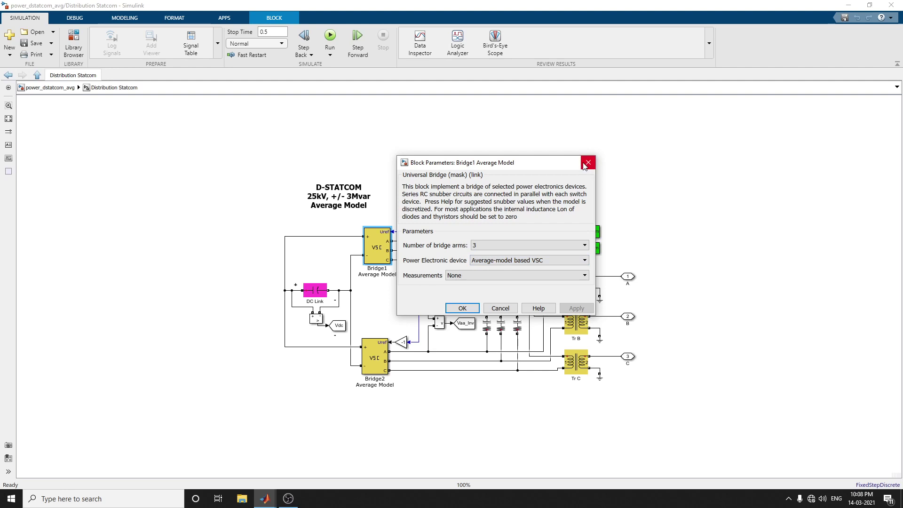
click(486, 276)
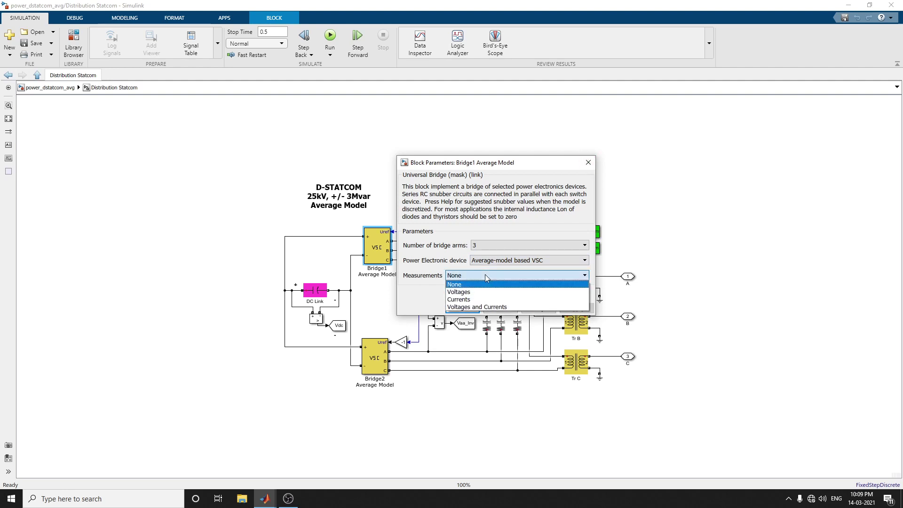
click(485, 275)
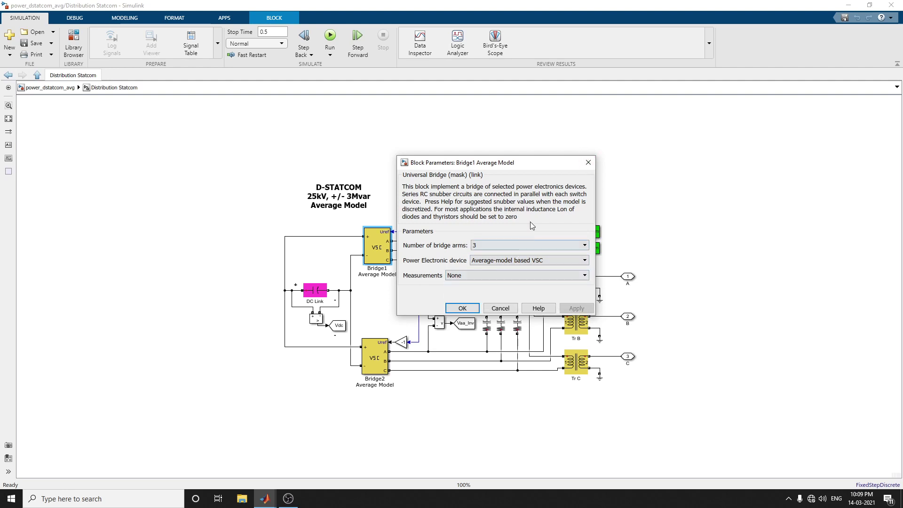
click(588, 163)
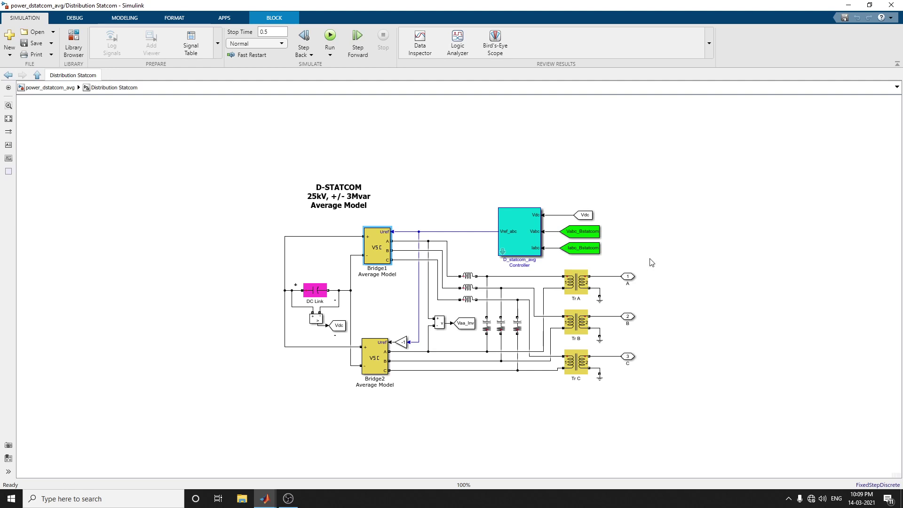
Look inside the Data Acquisition subsystem and return to the top-level model
click(7, 76)
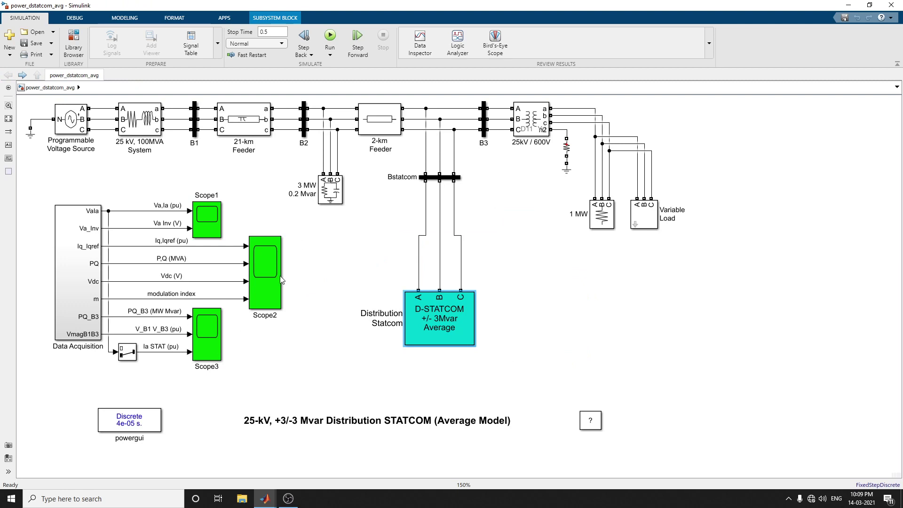
click(84, 294)
double_click(82, 292)
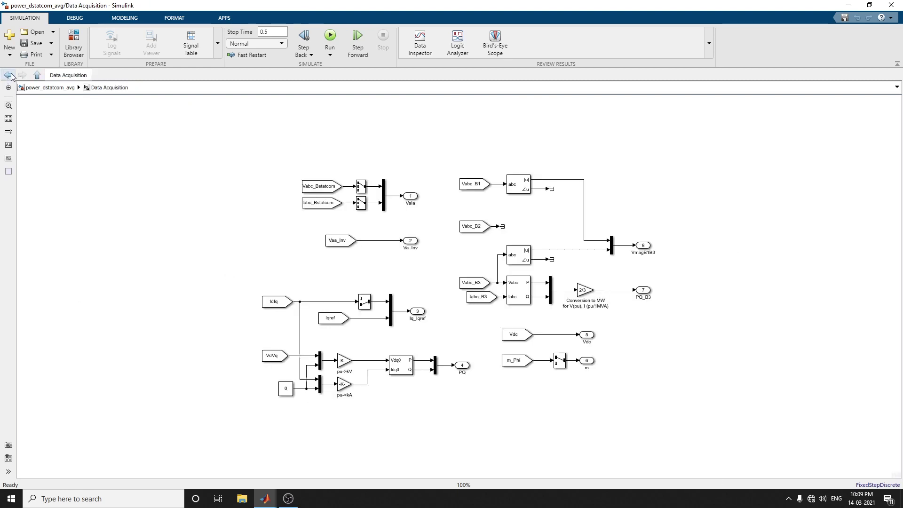
click(8, 75)
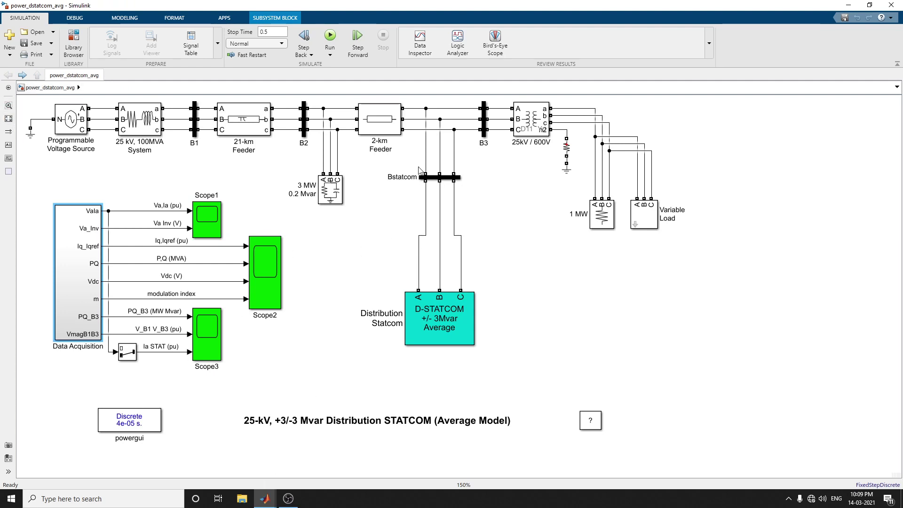
Open and close the Logic Analyzer, then browse the Apps and Modeling tabs back to Simulation
click(458, 40)
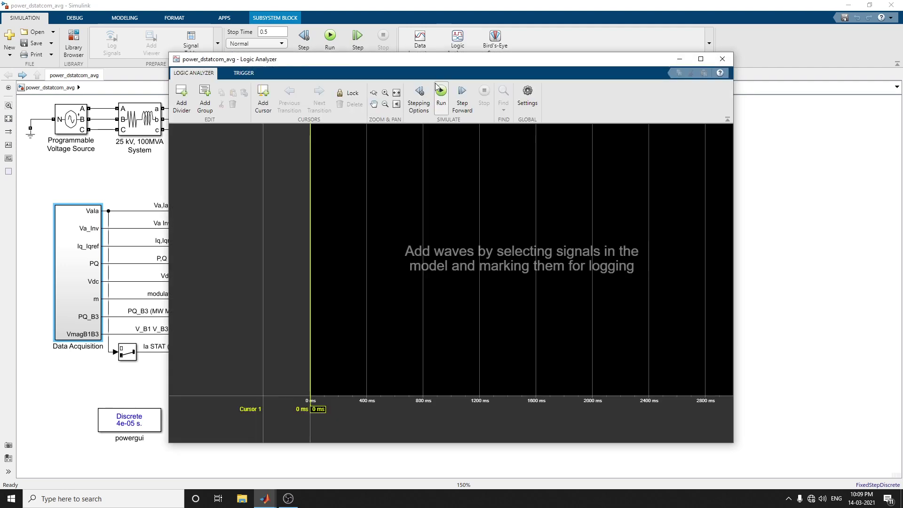
click(722, 59)
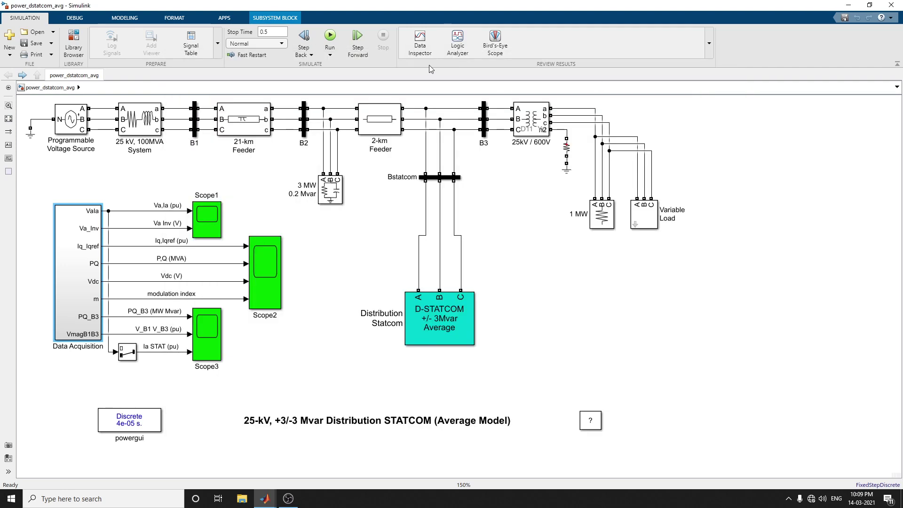
click(231, 21)
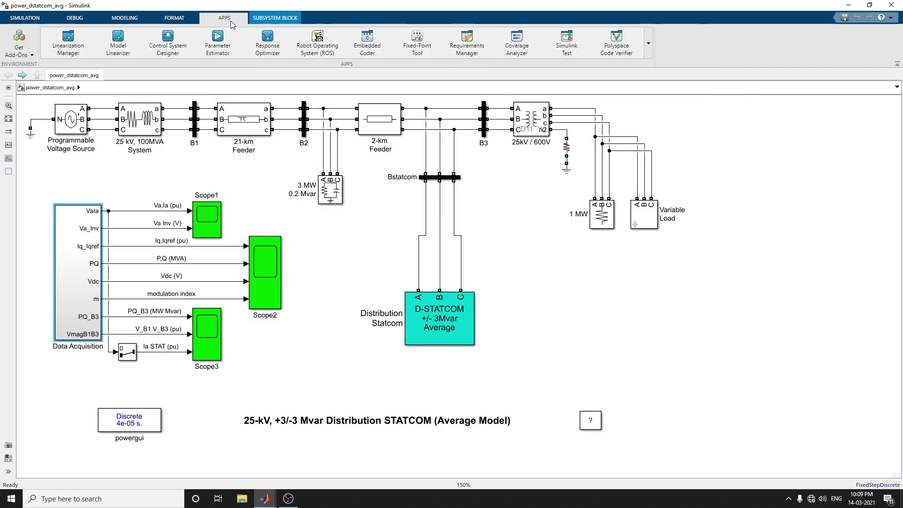
click(109, 19)
click(40, 19)
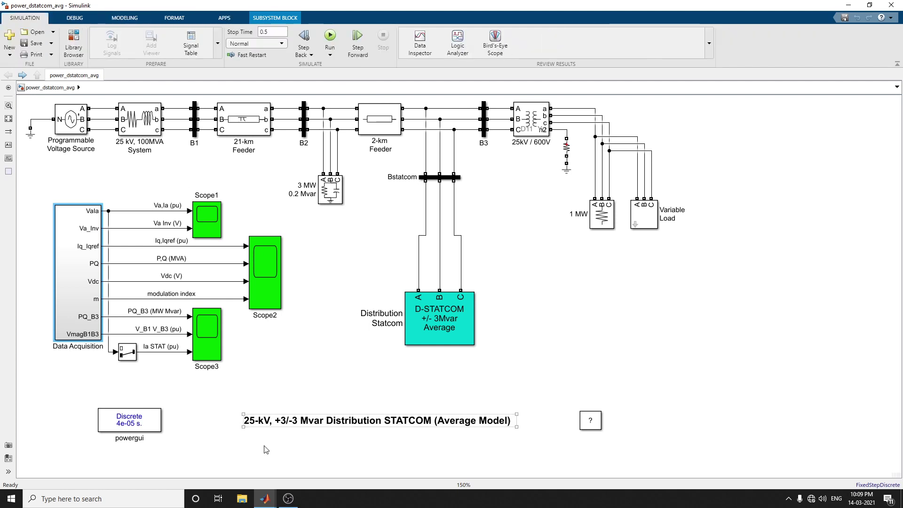
Show legends on both Scope1 plots
mouse_move(264, 498)
click(414, 472)
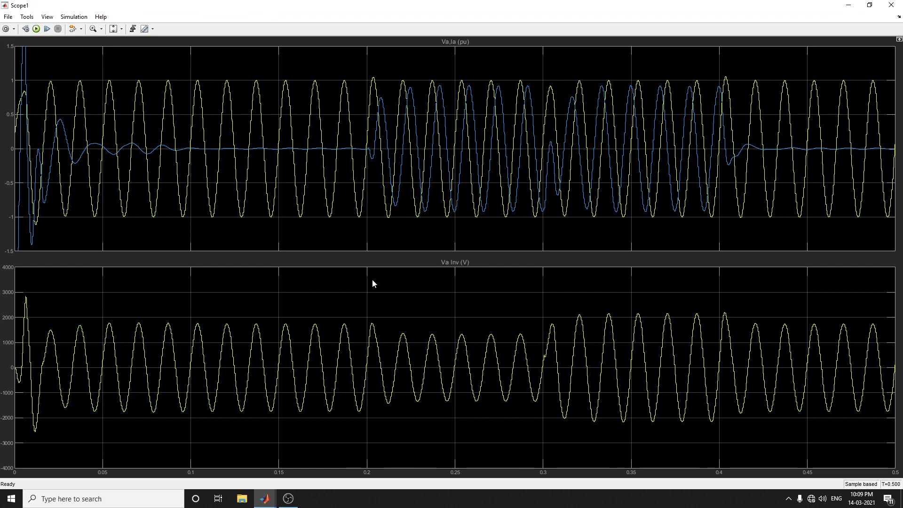
click(47, 17)
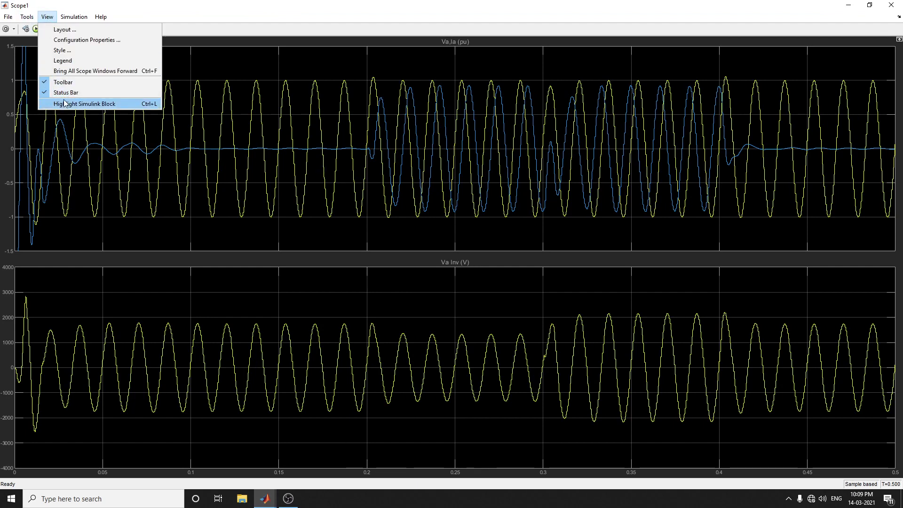
mouse_move(27, 17)
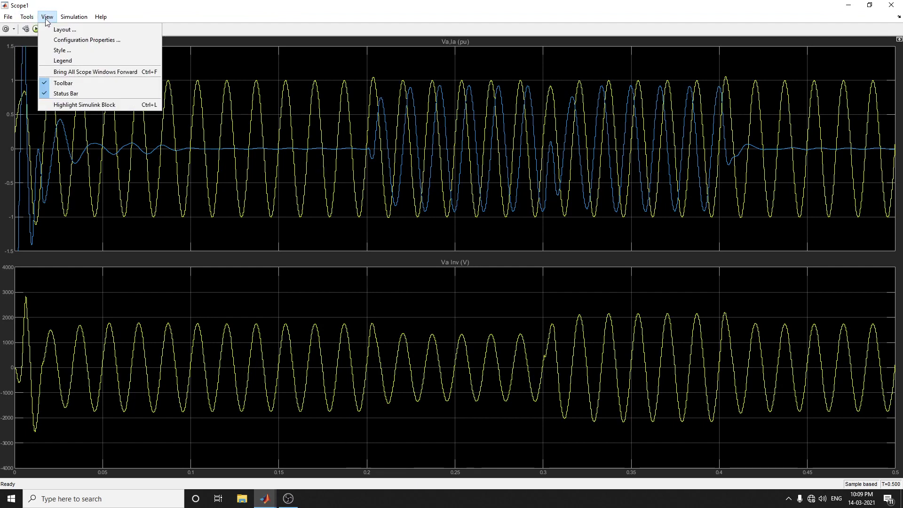
click(60, 60)
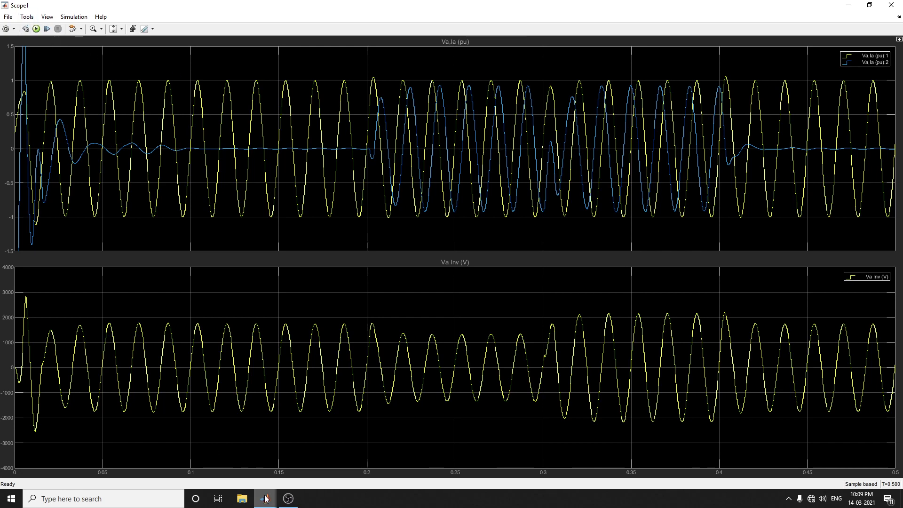
Show legends on all Scope2 plots and autoscale them to fit the data
mouse_move(265, 498)
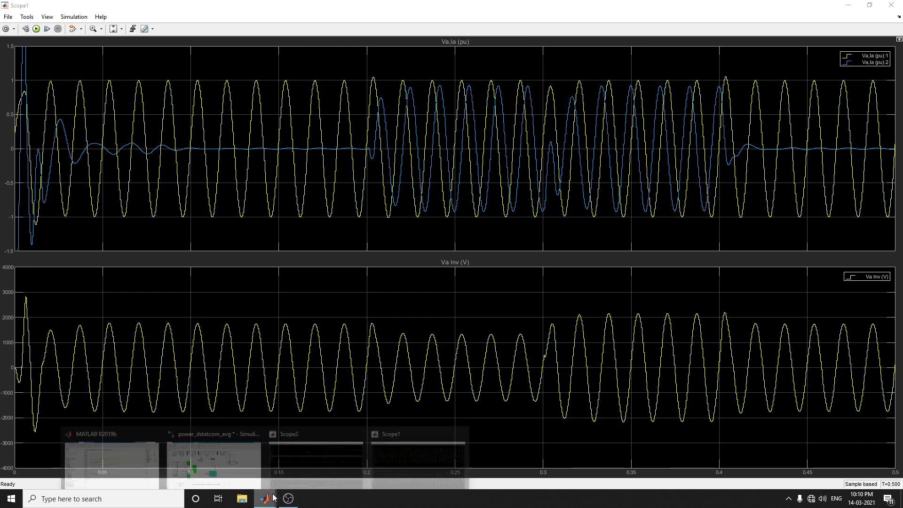
click(312, 471)
click(47, 16)
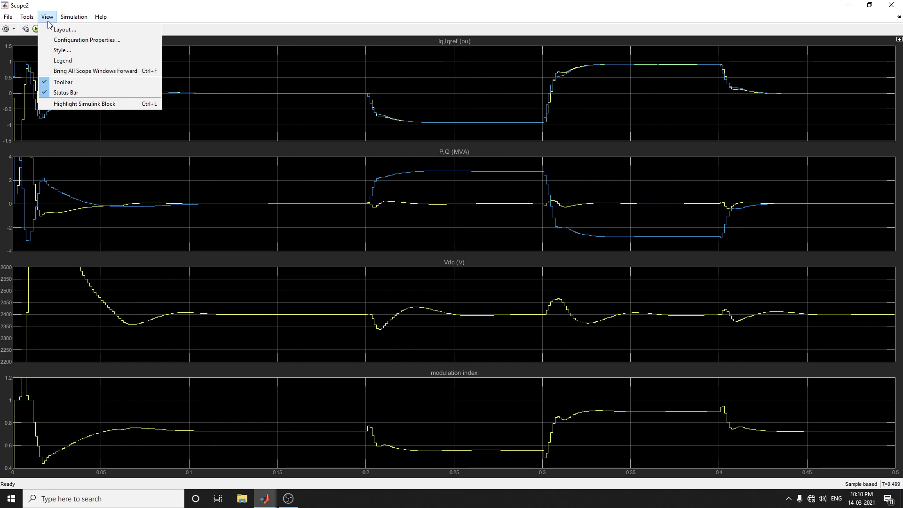
click(67, 60)
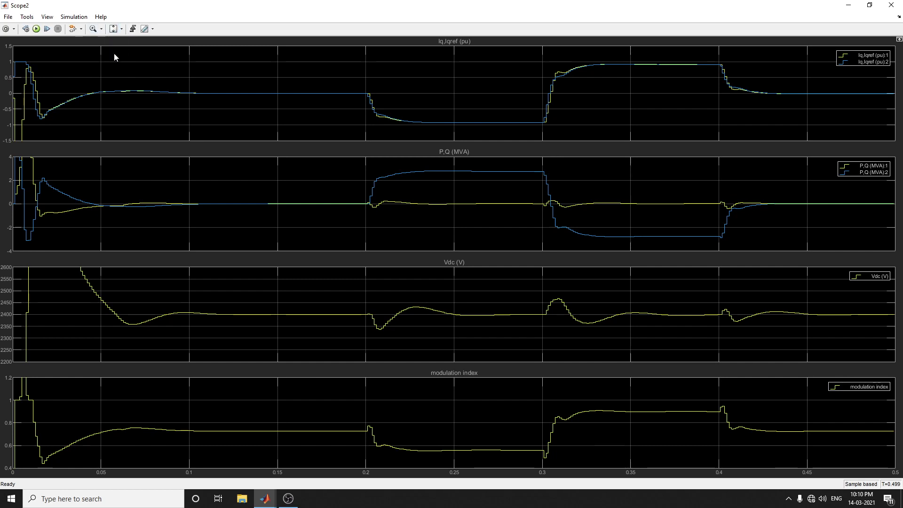
key(ctrl+a)
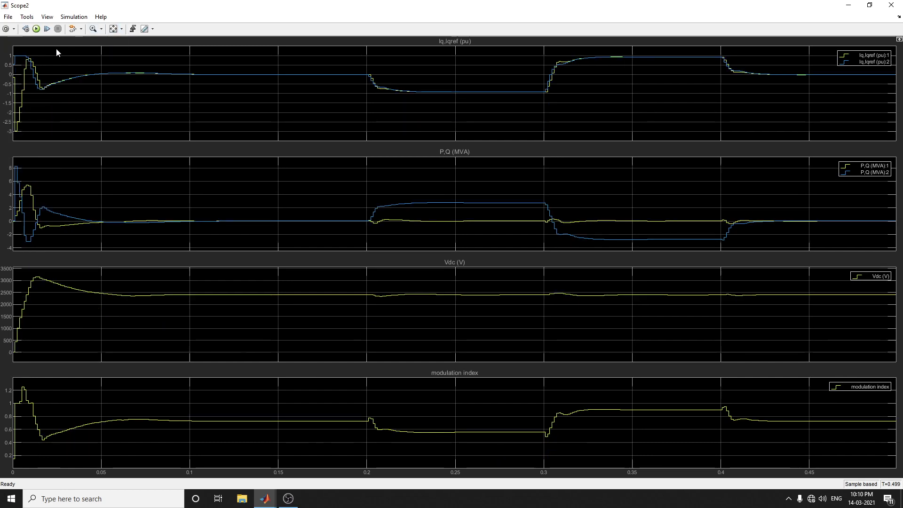
Zoom into Scope2's early time range, then autoscale time to 0–0.5 s and the vertical axes
click(92, 28)
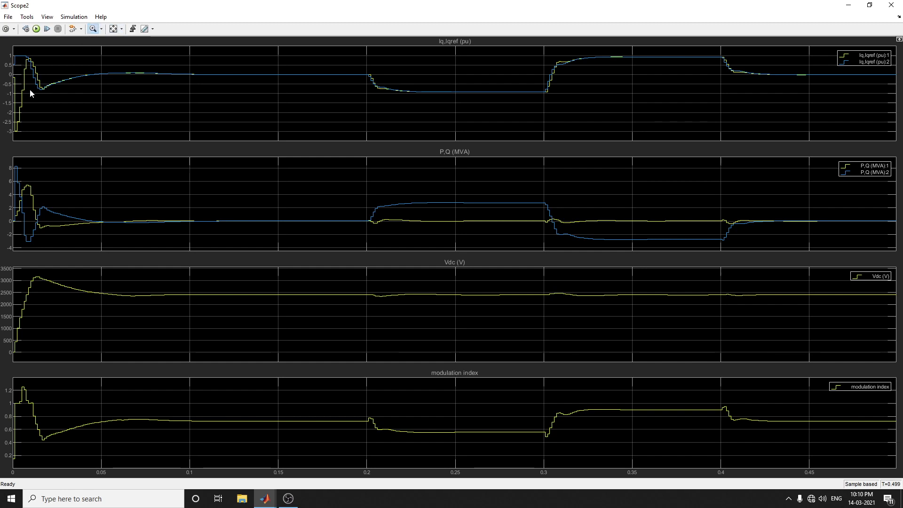
click(49, 79)
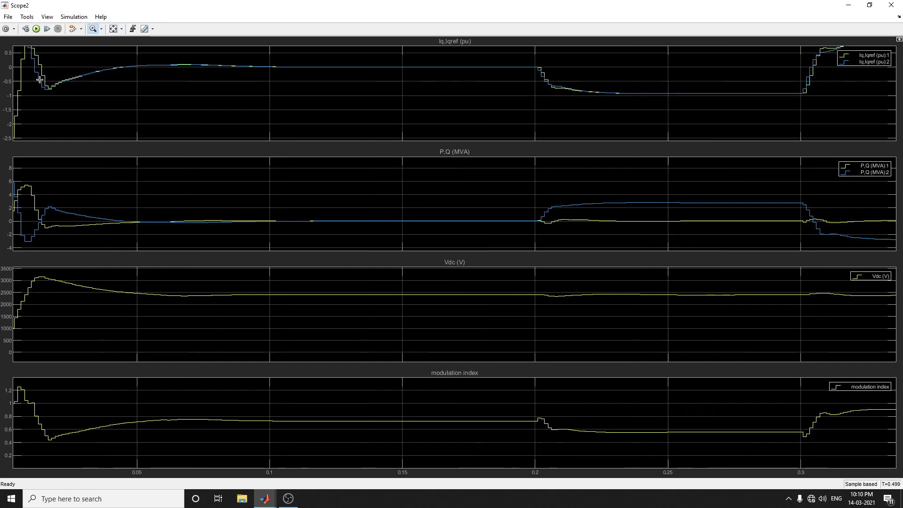
click(122, 28)
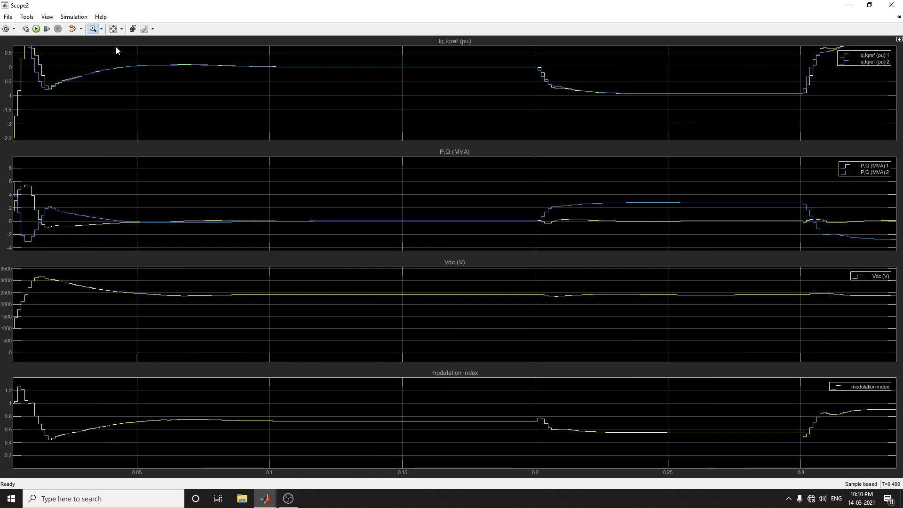
click(116, 46)
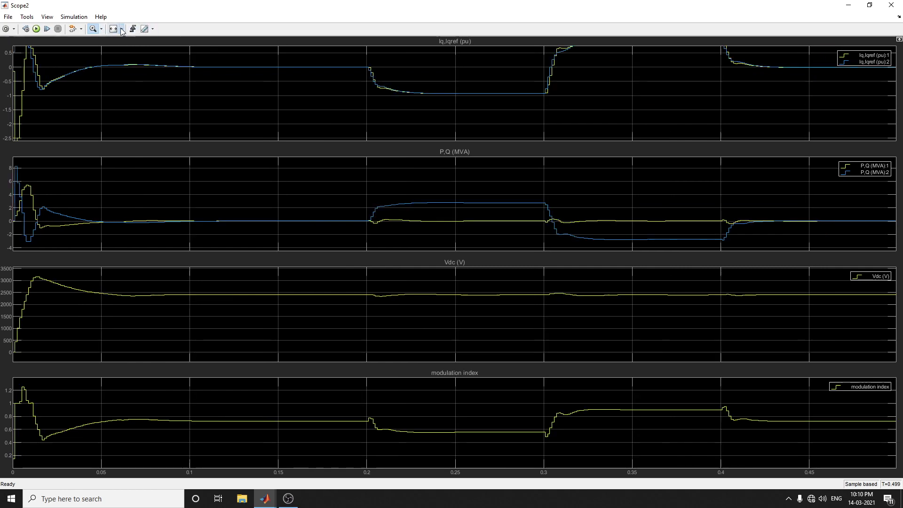
click(121, 29)
click(115, 51)
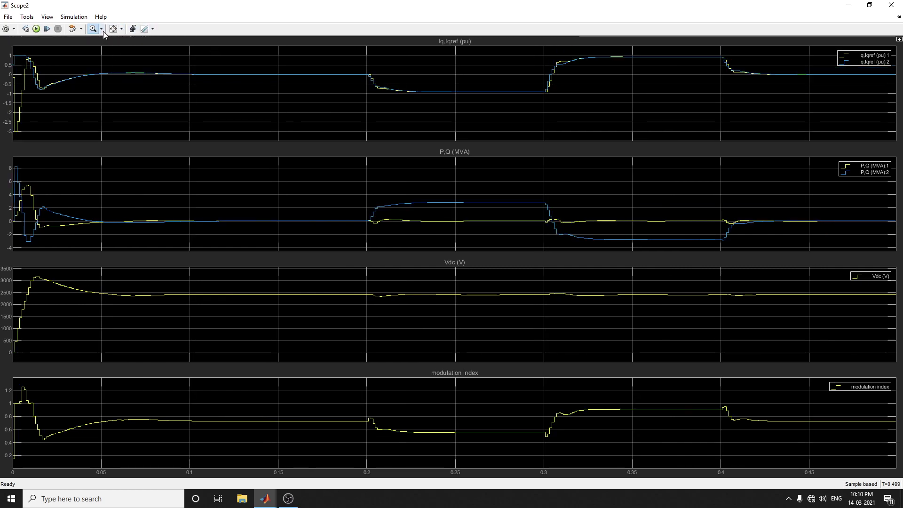
Zoom Scope2's time axis to about 0.007–0.015 s, then restore regular zoom mode
click(101, 29)
click(95, 43)
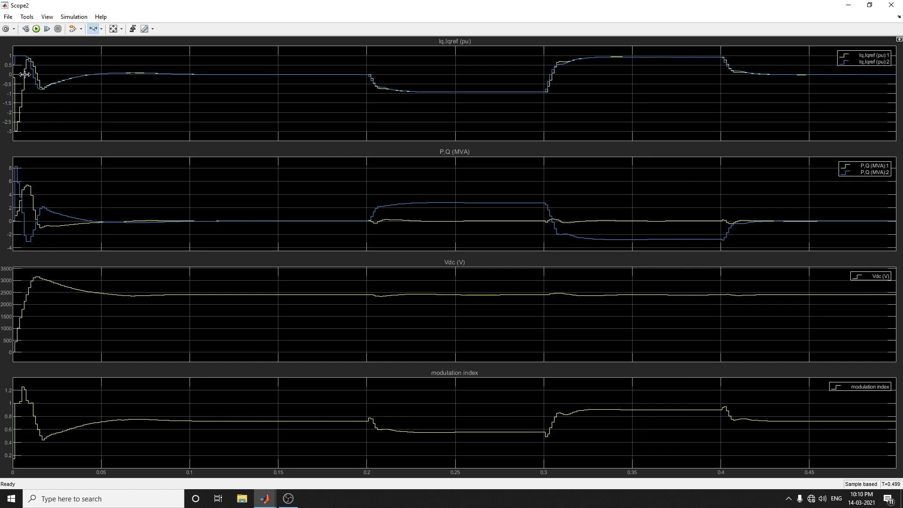
drag(25, 74, 39, 79)
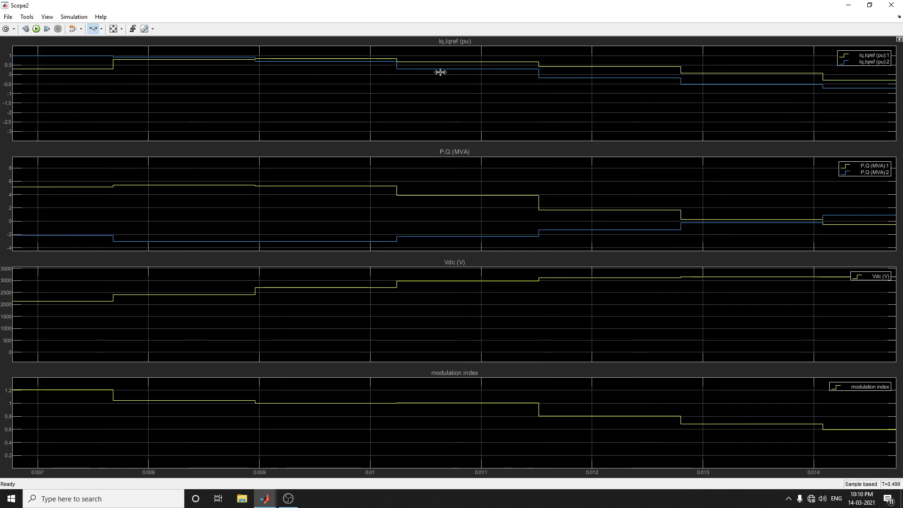
click(101, 29)
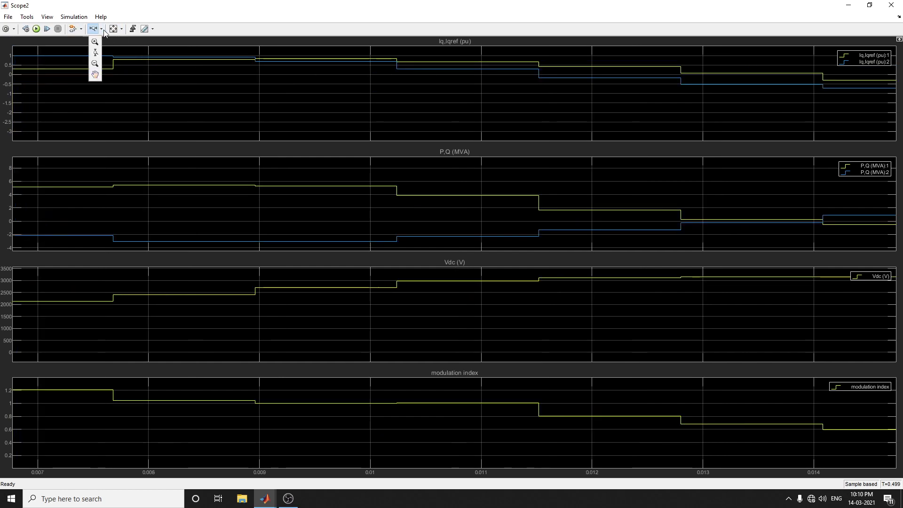
click(94, 44)
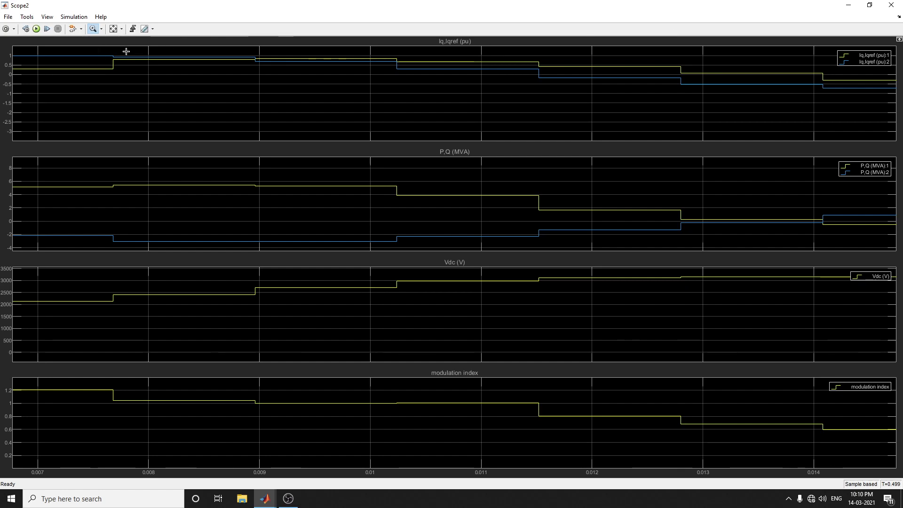
Close the Scope2 and Scope1 waveform windows
click(892, 5)
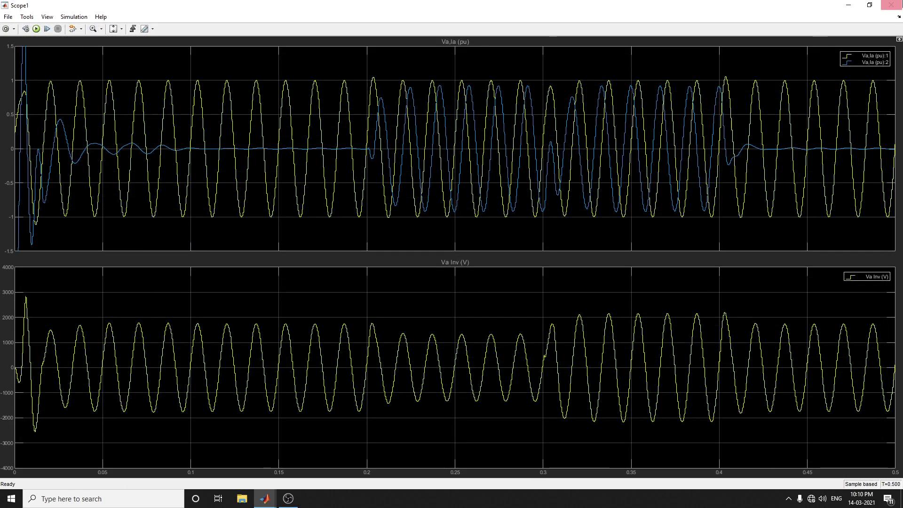
click(893, 5)
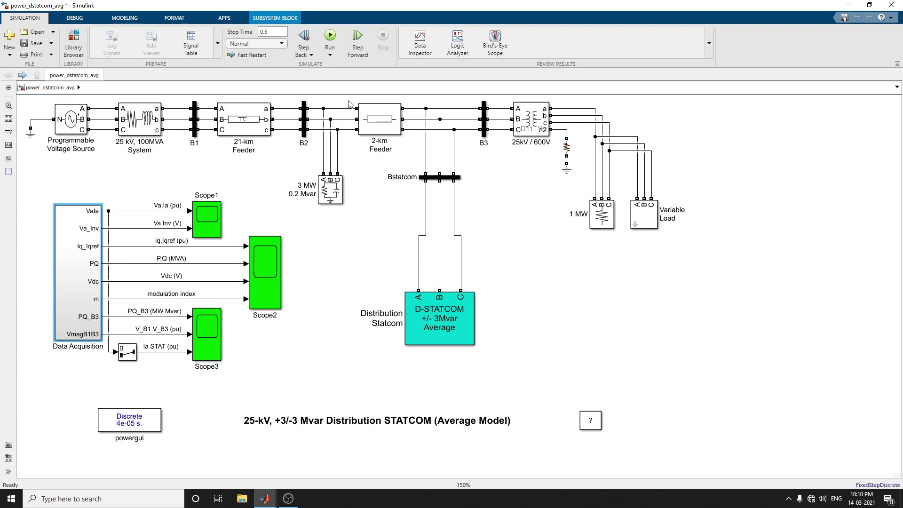